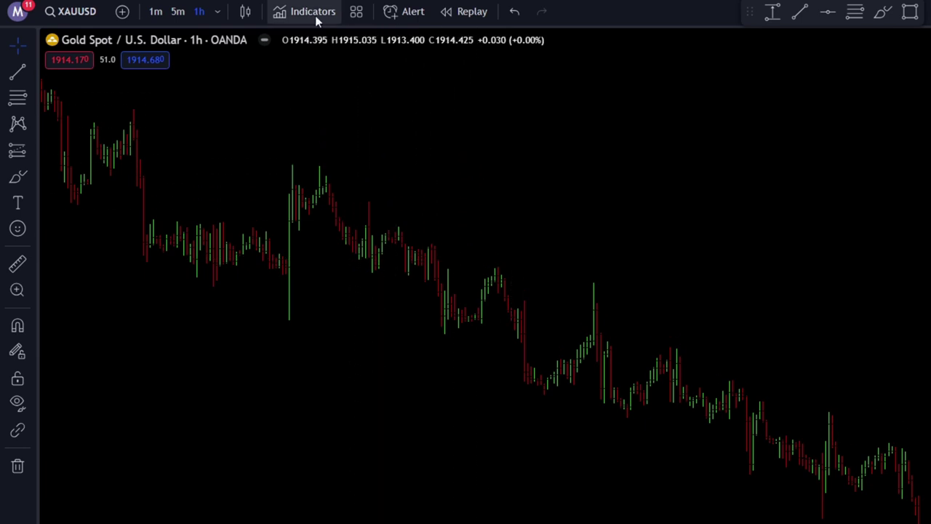
Search the indicator library for "trend channels with breaks" and add Trend Channels With Liquidity Breaks [ChartPrime] to the XAUUSD chart.
left_click(315, 15)
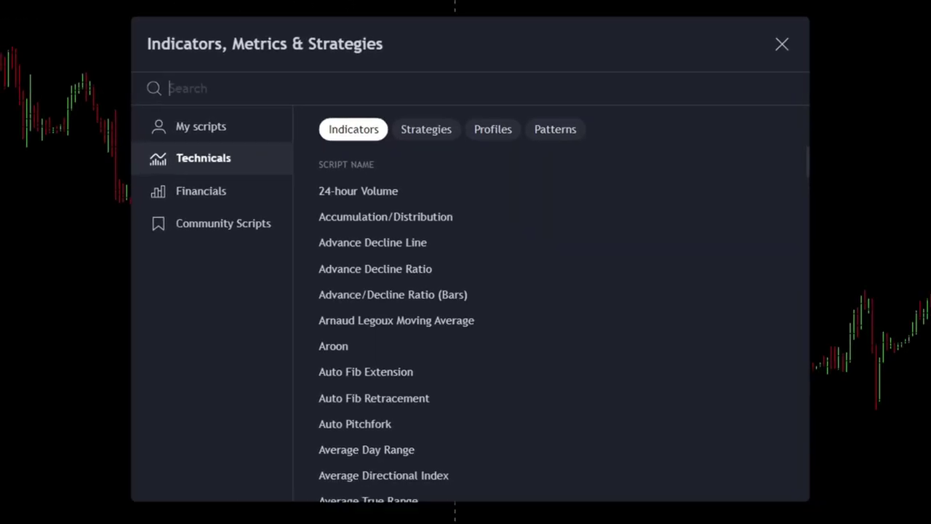
type("trend channels")
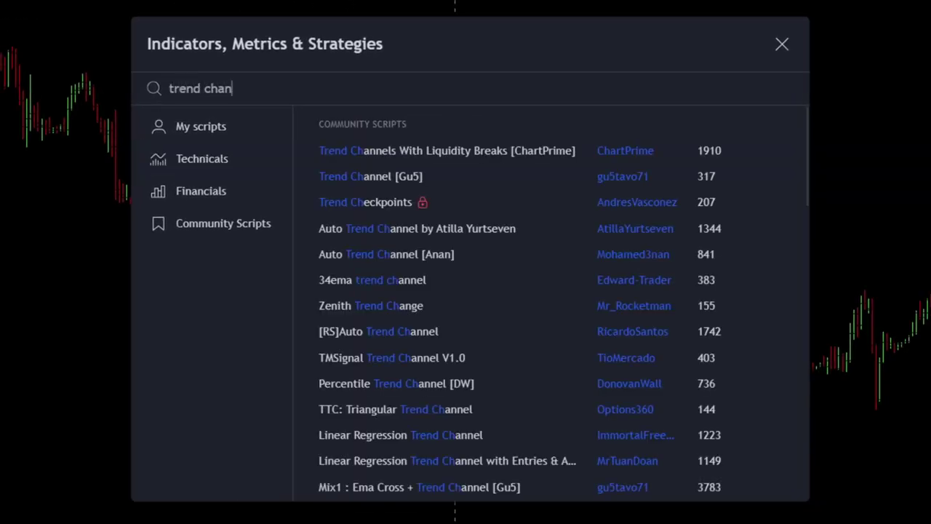
type(" with breaks")
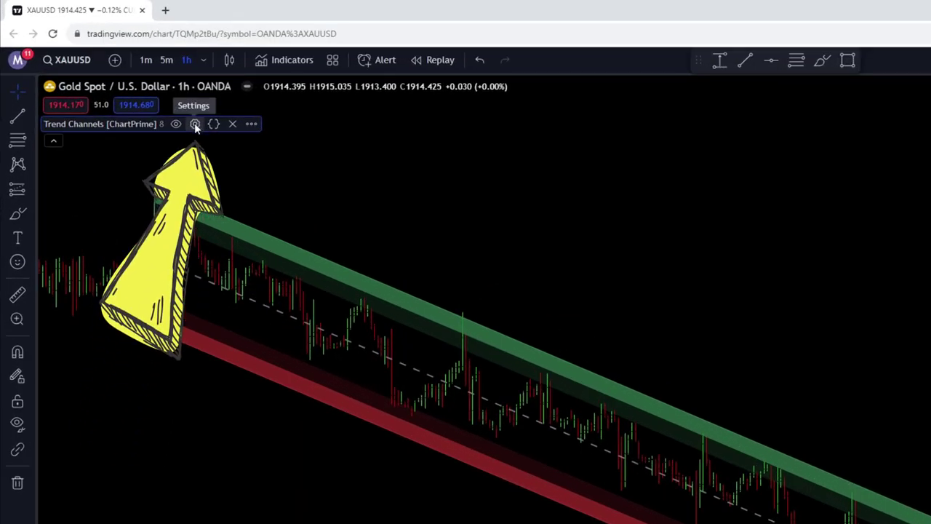
Open the Trend Channels indicator's input settings and switch Extend Line on and back off.
left_click(194, 123)
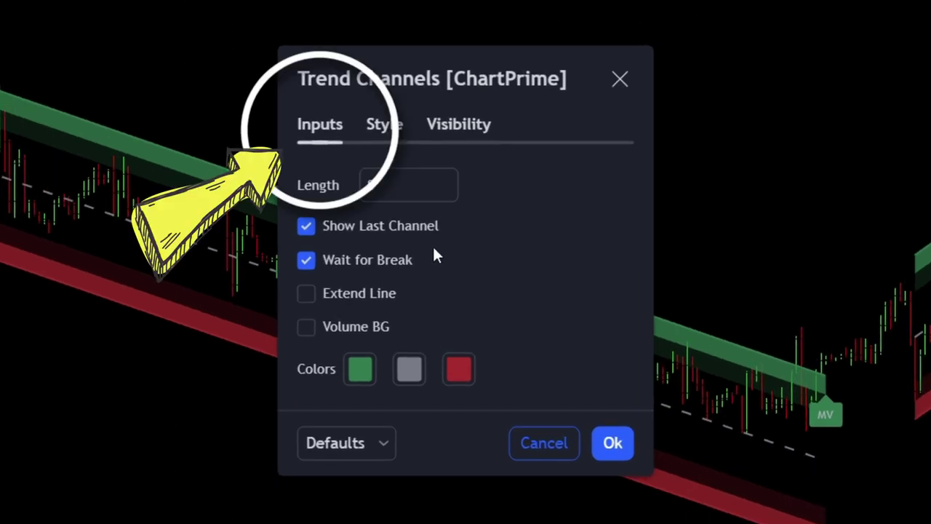
left_click(340, 183)
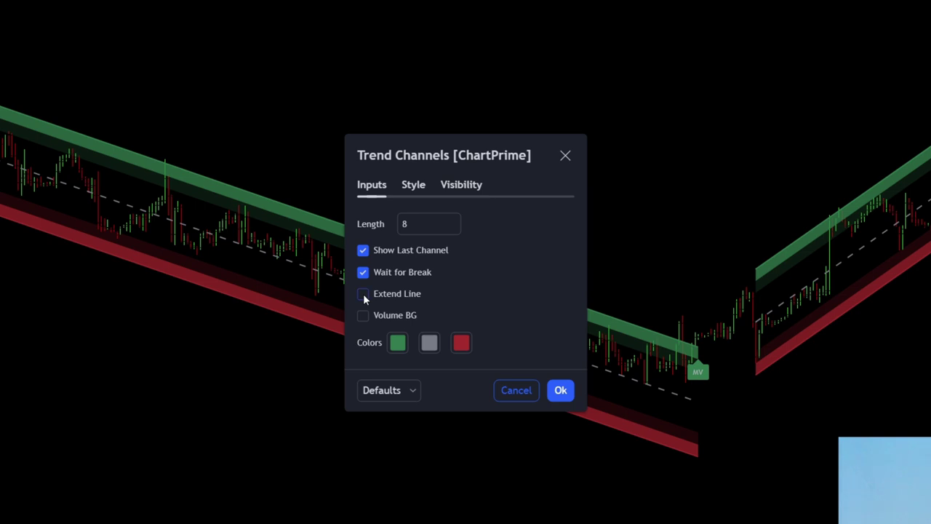
left_click(363, 294)
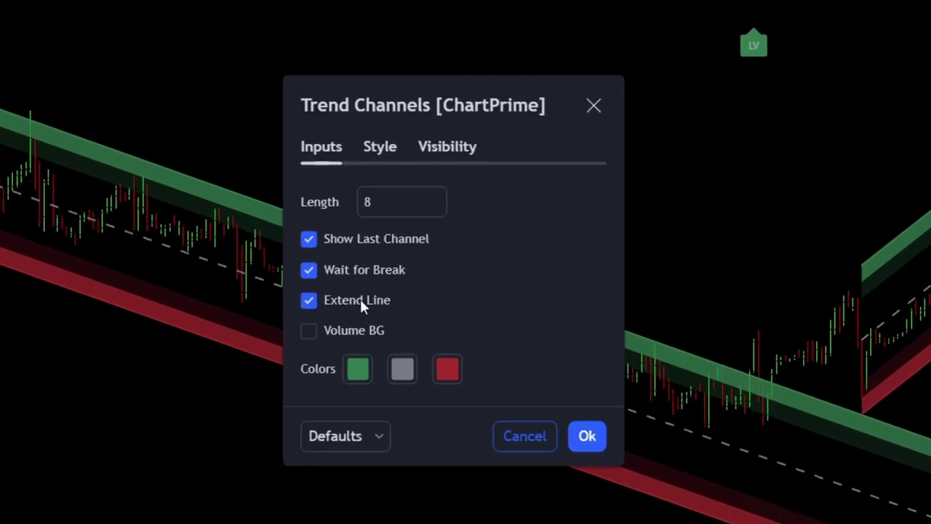
left_click(309, 306)
Hide the Trend Channels labels in the style settings and show them again.
left_click(382, 151)
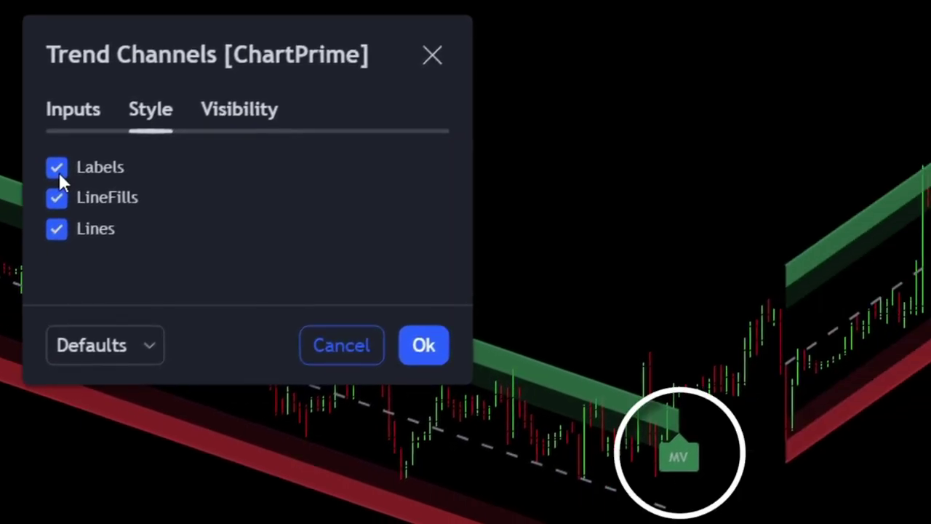
left_click(58, 172)
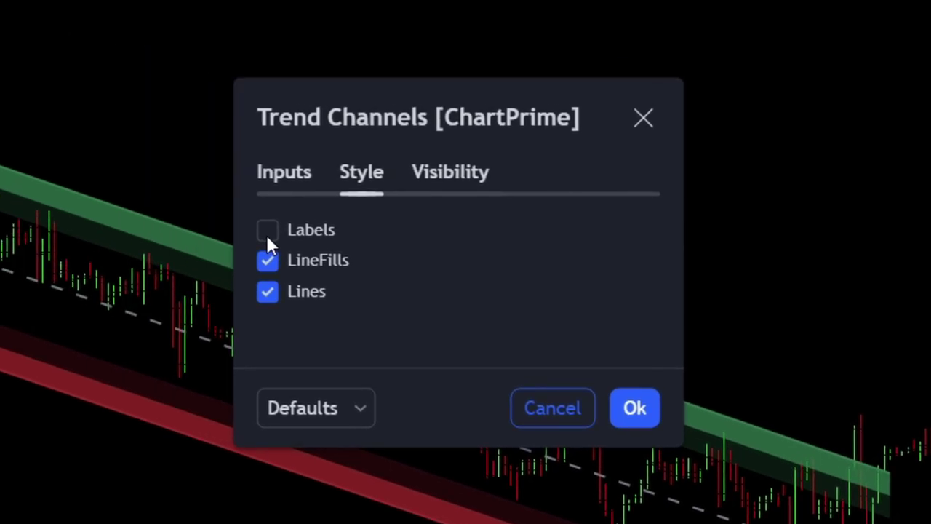
left_click(267, 230)
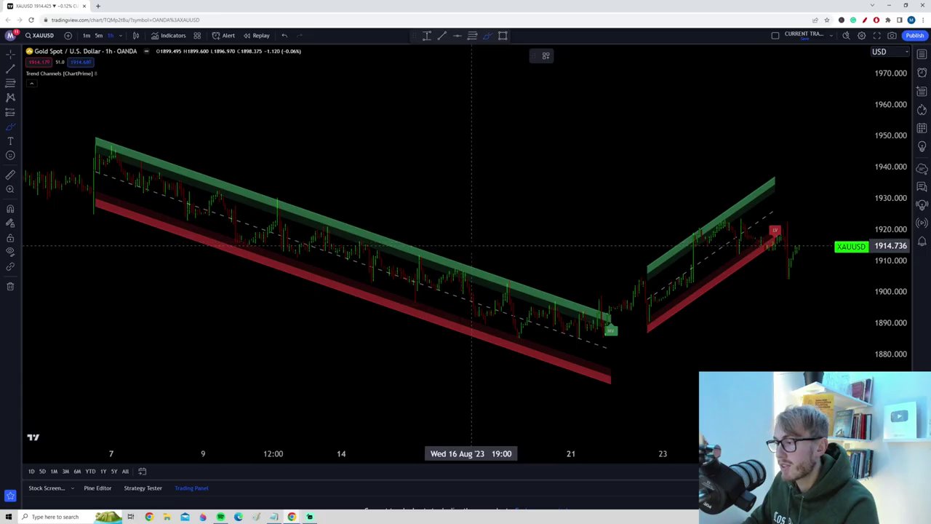
Circle the descending channel's lower band freehand with the brush, undo it, and sketch further strokes around the channel.
mouse_move(471, 244)
left_mouse_down()
mouse_move(353, 194)
mouse_move(276, 208)
mouse_move(395, 273)
mouse_move(425, 268)
mouse_move(320, 259)
mouse_move(424, 326)
left_mouse_up()
key("ctrl+z")
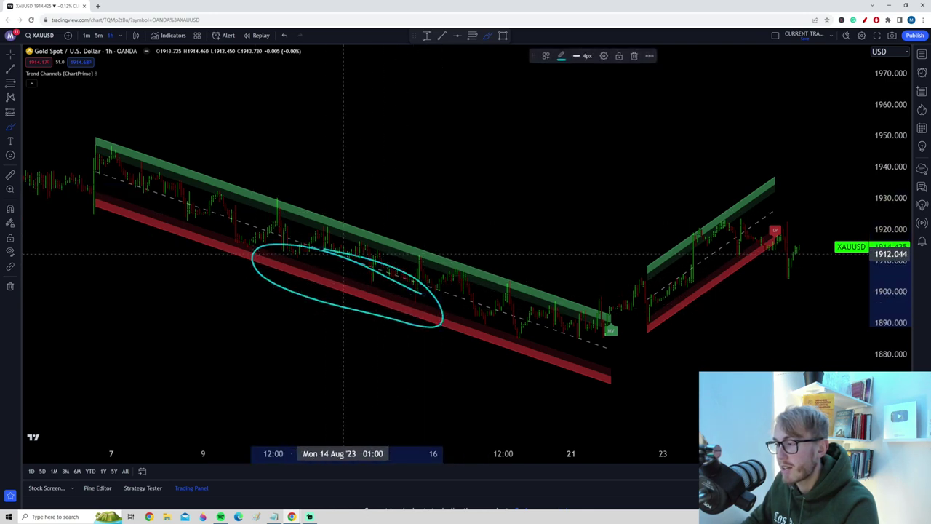
key("ctrl+z")
left_click_drag(376, 239, 436, 257)
left_click_drag(284, 184, 309, 173)
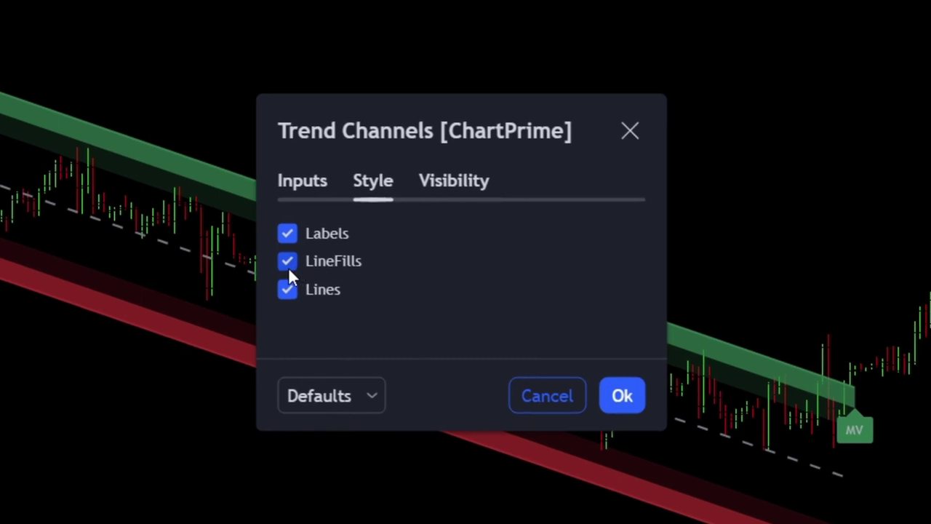
Turn off LineFills for the Trend Channels indicator and close its settings.
left_click(288, 271)
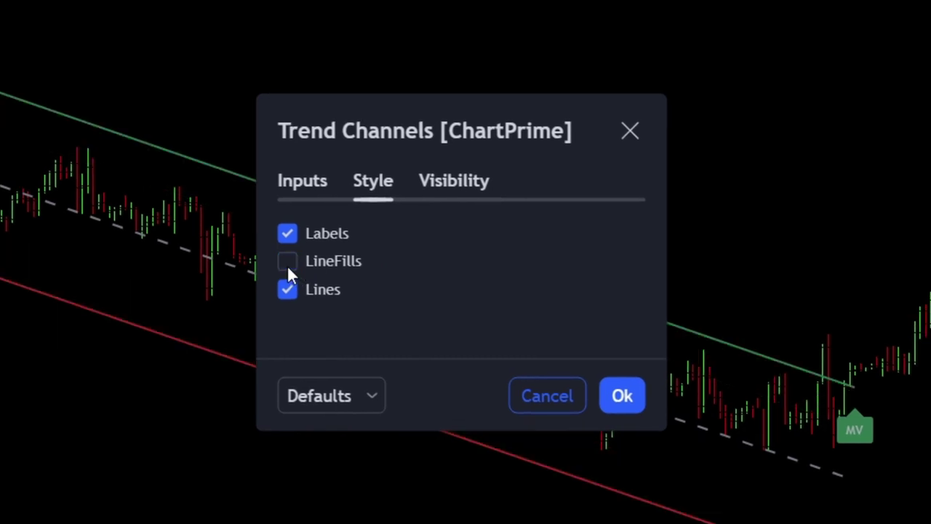
left_click(630, 130)
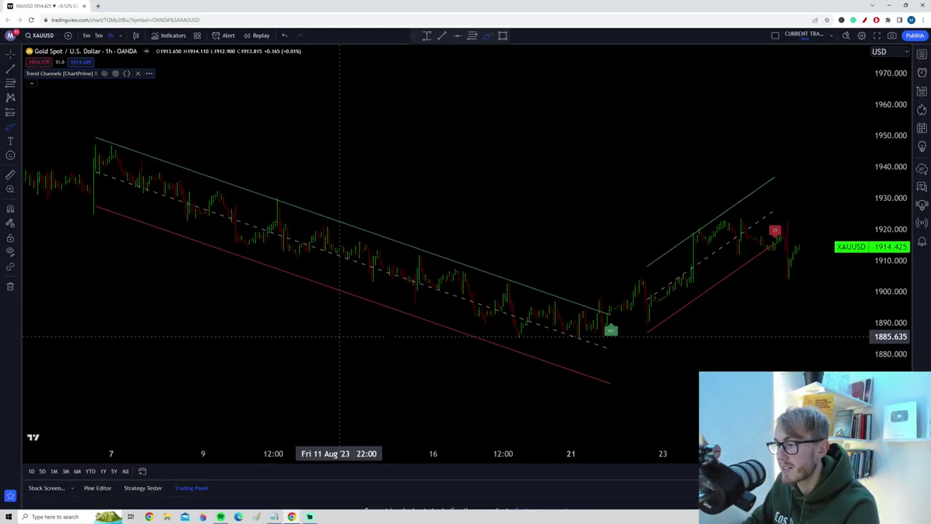
Brush freehand over the unfilled descending channel and turn LineFills back on in the indicator's style settings.
left_click(10, 126)
left_click(43, 137)
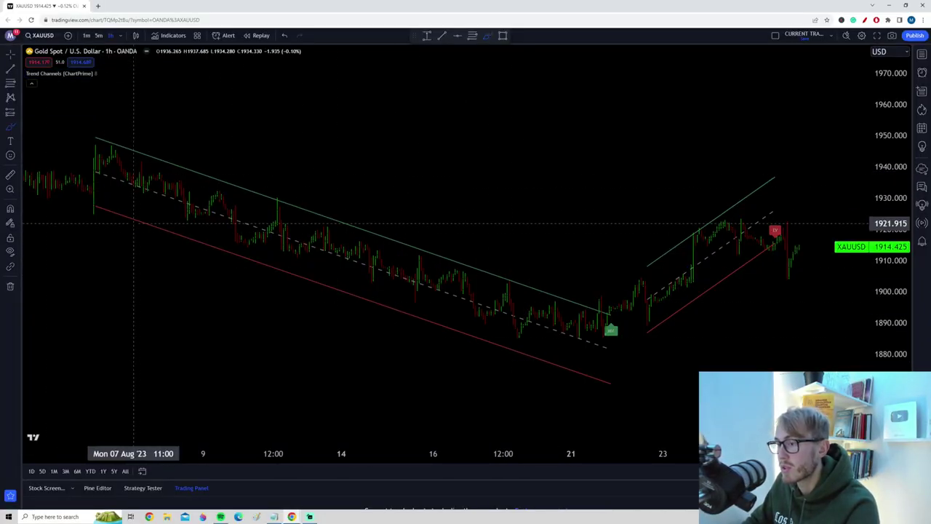
mouse_move(134, 222)
left_mouse_down()
mouse_move(229, 267)
mouse_move(427, 267)
mouse_move(575, 291)
left_mouse_up()
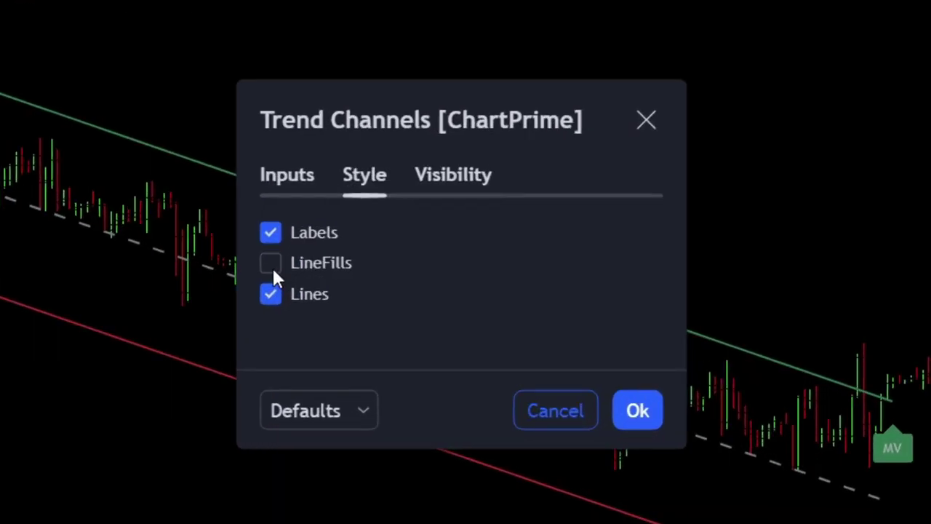
left_click(273, 269)
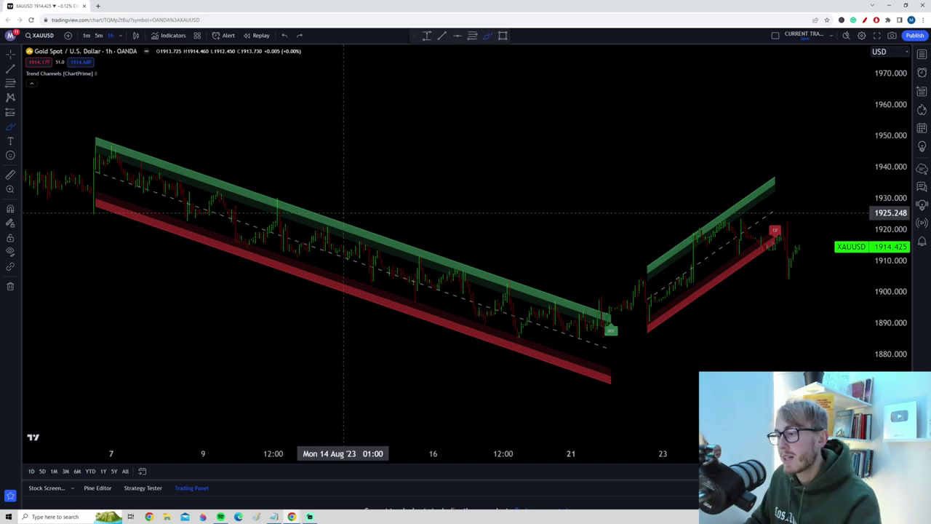
Circle the filled descending channel with freehand brush strokes around its green and red bands.
mouse_move(419, 228)
left_mouse_down()
mouse_move(374, 208)
mouse_move(301, 251)
mouse_move(288, 193)
left_mouse_up()
mouse_move(264, 231)
left_mouse_down()
mouse_move(433, 274)
mouse_move(199, 235)
left_mouse_up()
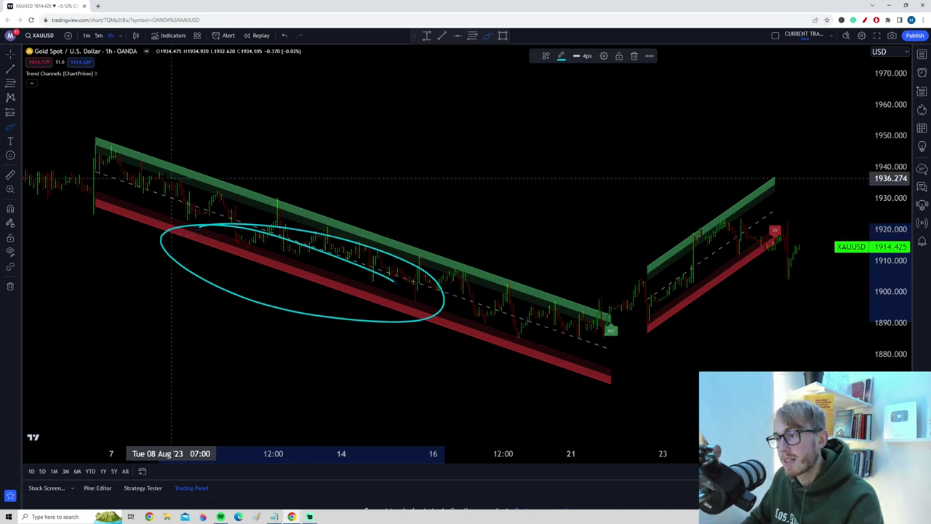
mouse_move(156, 182)
left_mouse_down()
mouse_move(215, 207)
mouse_move(304, 208)
mouse_move(399, 245)
mouse_move(488, 300)
mouse_move(455, 306)
left_mouse_up()
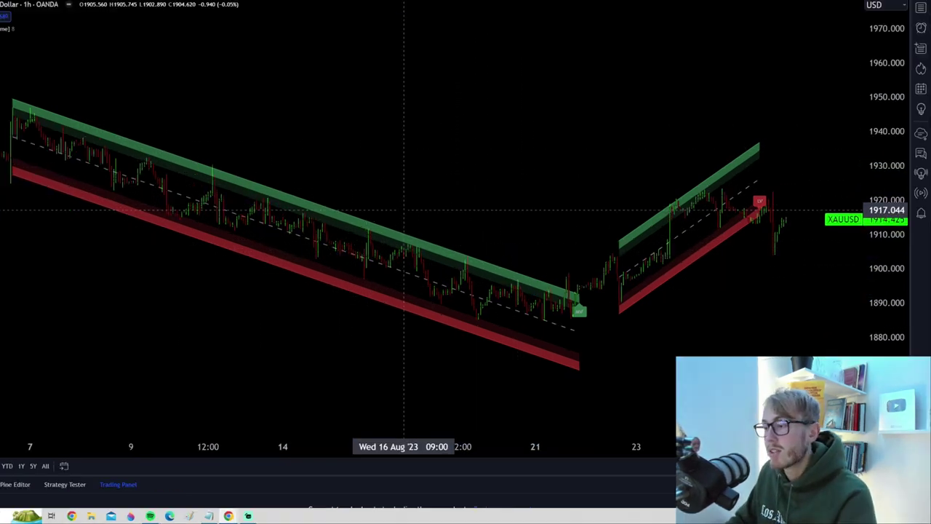
mouse_move(403, 211)
left_mouse_down()
mouse_move(167, 109)
mouse_move(22, 175)
mouse_move(493, 320)
mouse_move(245, 137)
left_mouse_up()
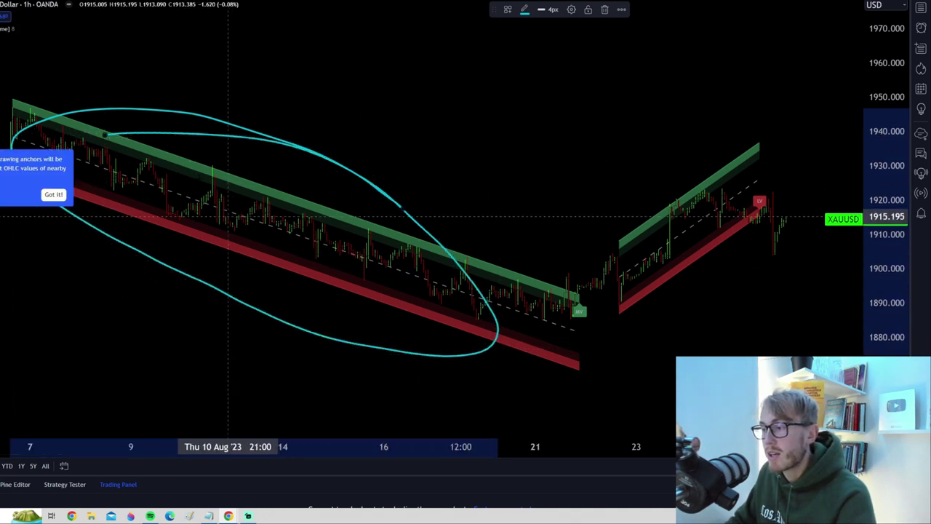
mouse_move(187, 179)
left_mouse_down()
mouse_move(277, 191)
mouse_move(327, 230)
mouse_move(420, 263)
left_mouse_up()
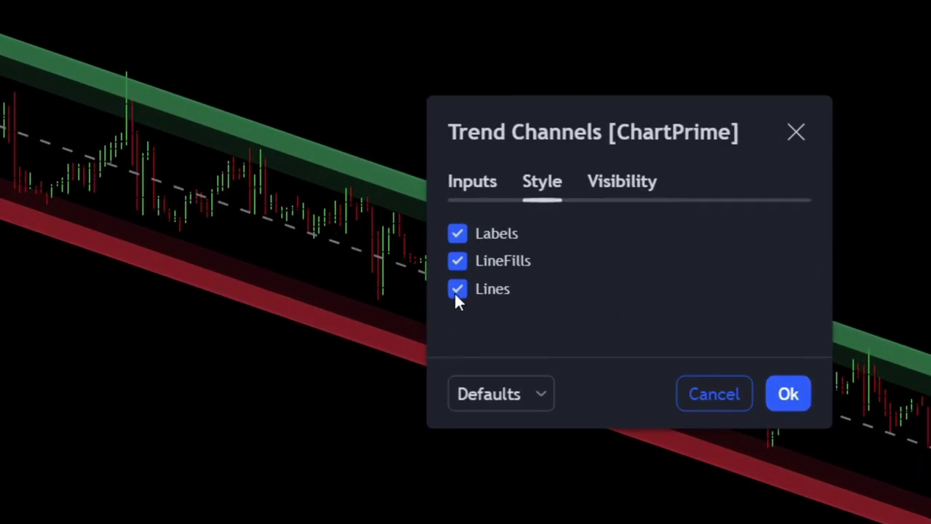
Turn off Lines in the Trend Channels style settings and apply the change.
left_click(457, 289)
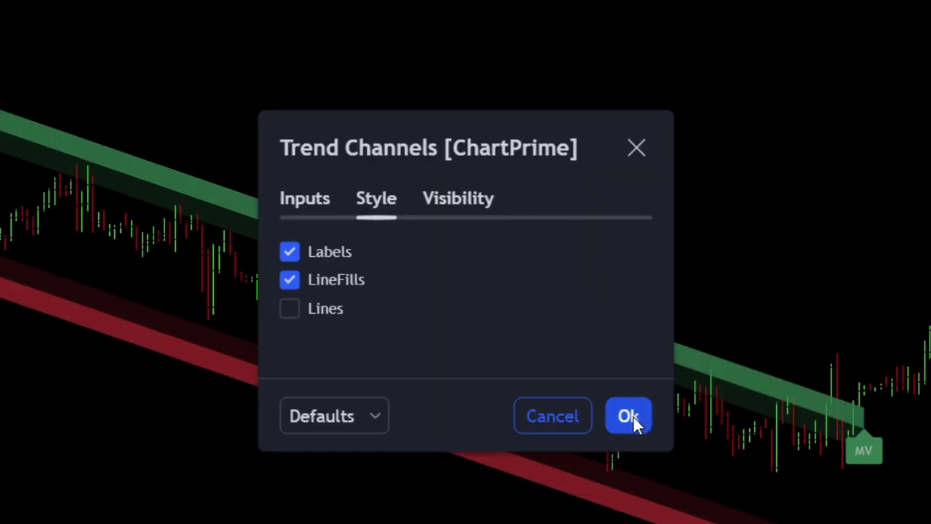
left_click(631, 417)
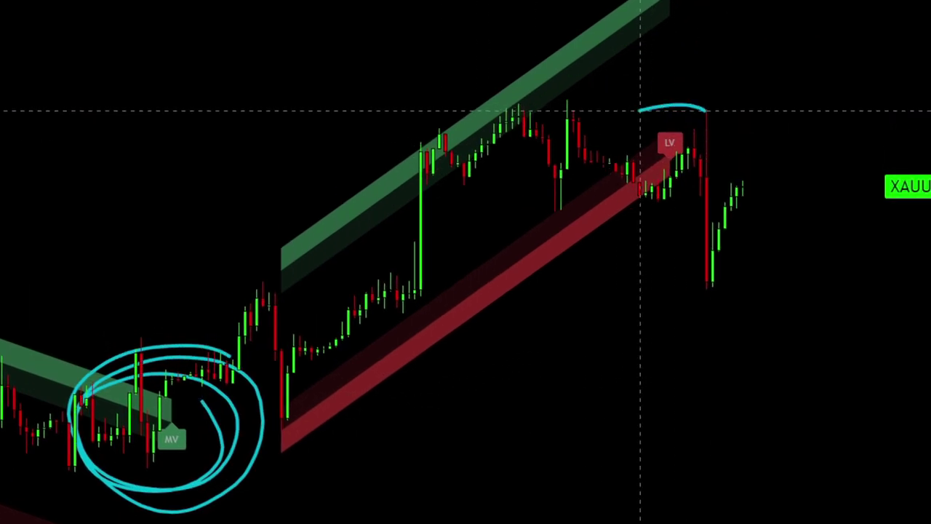
Draw freehand brush boxes around the MV breakout label and the LV breakout label.
mouse_move(310, 356)
left_mouse_down()
mouse_move(240, 357)
mouse_move(233, 424)
mouse_move(312, 371)
mouse_move(306, 354)
left_mouse_up()
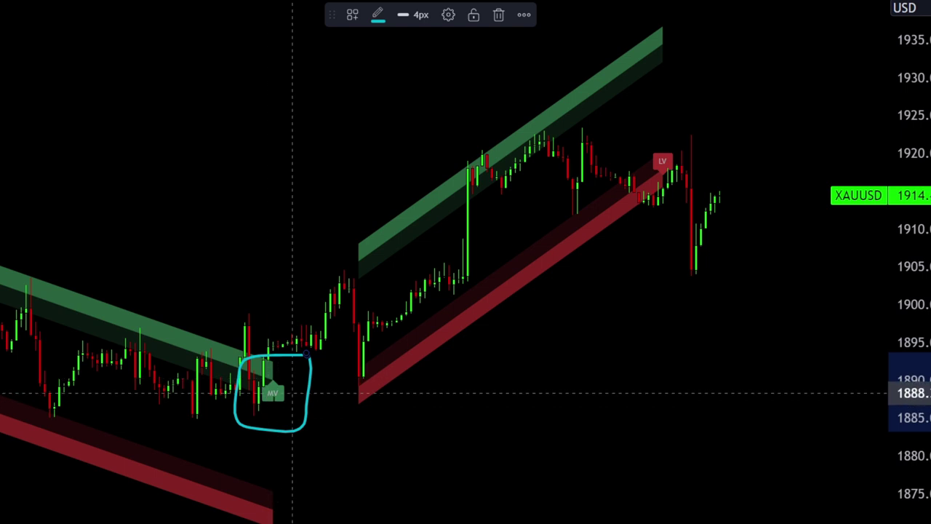
mouse_move(643, 135)
left_mouse_down()
mouse_move(638, 218)
mouse_move(701, 145)
mouse_move(633, 137)
left_mouse_up()
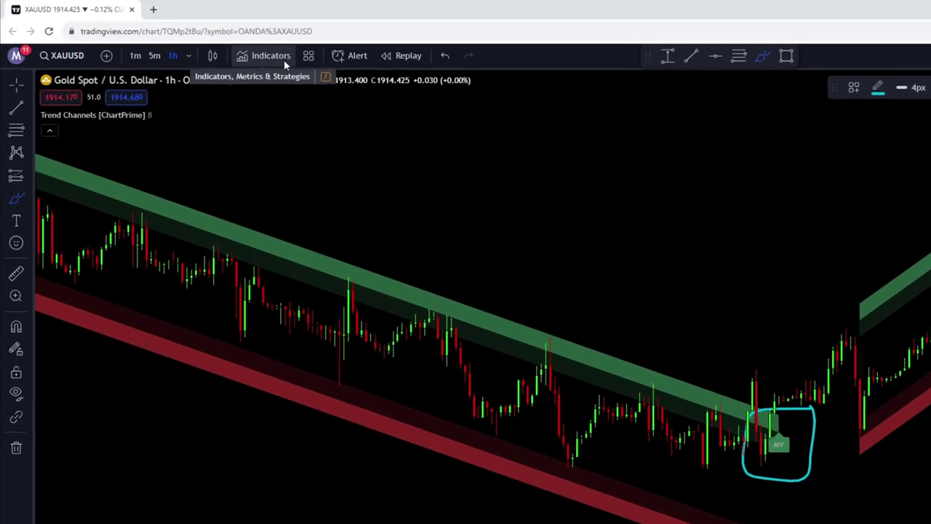
Search the indicators for "volume", add the Volume indicator to the chart, and close the indicator library.
left_click(283, 60)
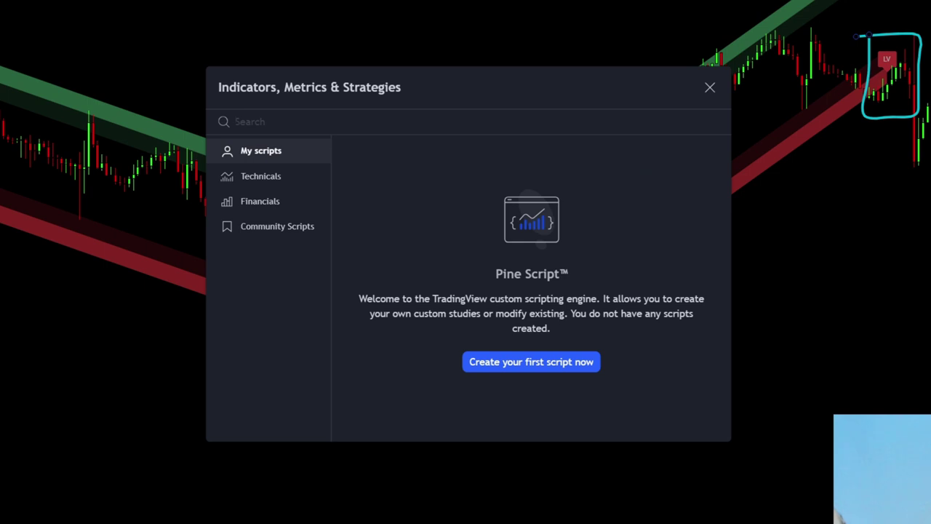
type("volume")
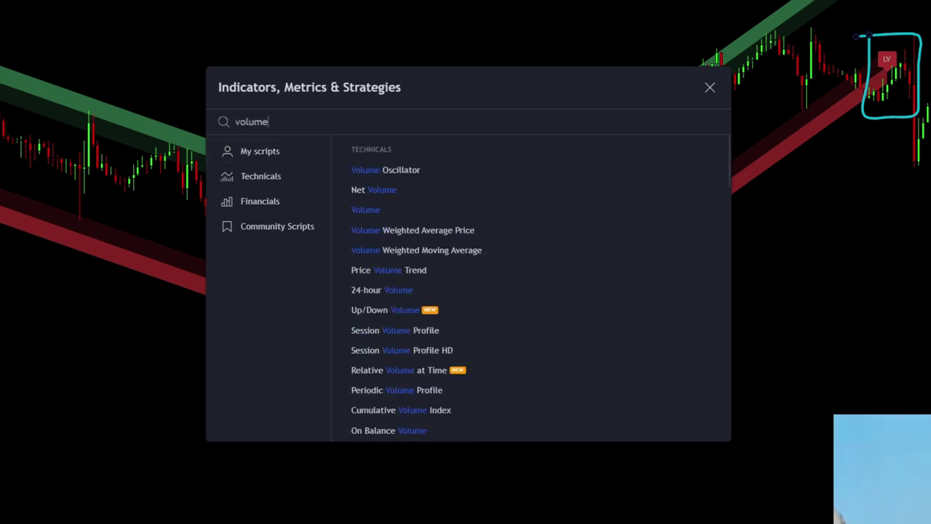
left_click(615, 213)
left_click(710, 87)
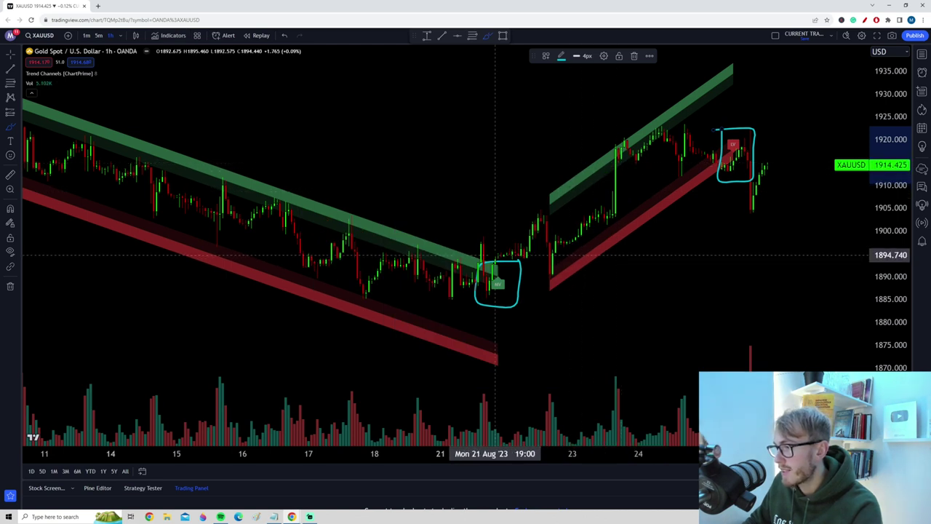
Brush a vertical line from the MV label down to its volume bars and mark the LV breakout likewise.
mouse_move(495, 350)
left_mouse_down()
mouse_move(492, 387)
mouse_move(516, 429)
left_mouse_up()
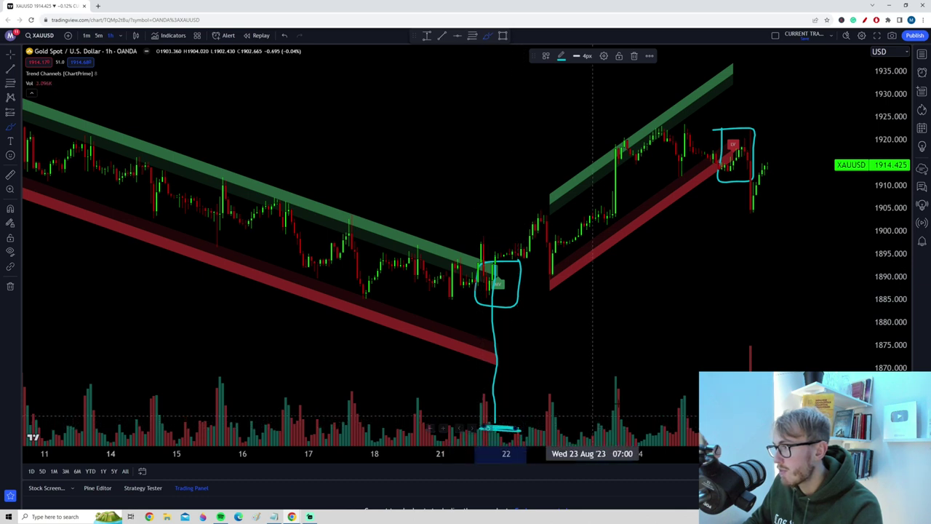
mouse_move(753, 137)
left_mouse_down()
mouse_move(720, 184)
mouse_move(691, 158)
mouse_move(745, 141)
left_mouse_up()
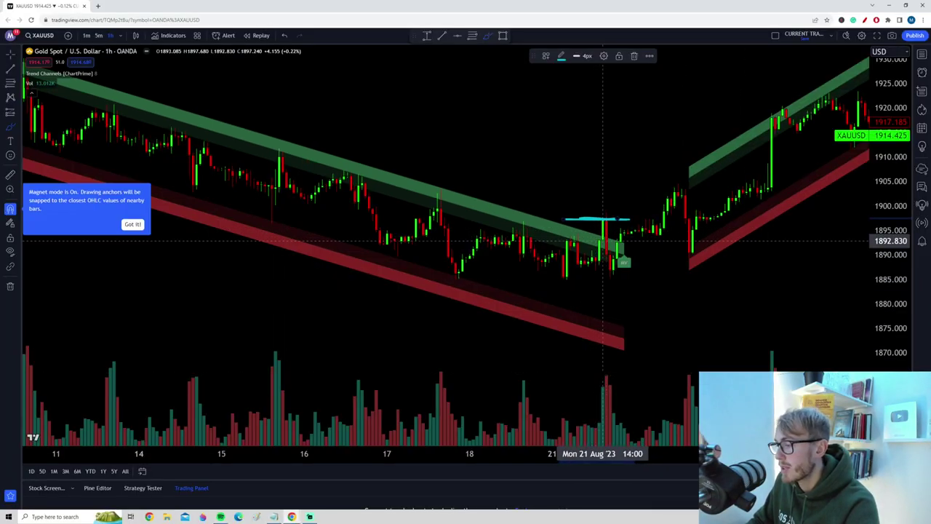
Delete the brush mark above the 21 August swing high and underline the swing lows near the descending channel's end.
key("Delete")
mouse_move(547, 357)
left_mouse_down()
mouse_move(589, 384)
mouse_move(590, 369)
mouse_move(549, 382)
left_mouse_up()
mouse_move(604, 210)
left_mouse_down()
mouse_move(582, 242)
mouse_move(620, 219)
left_mouse_up()
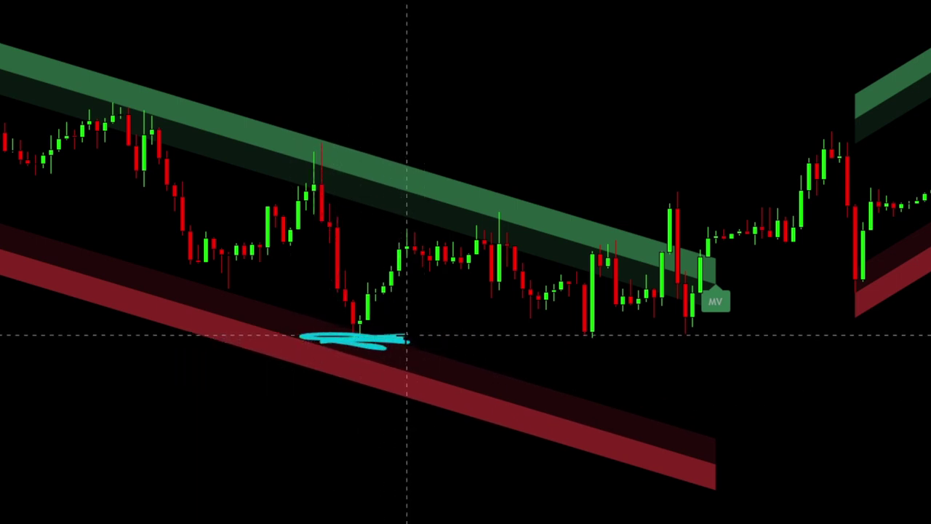
left_click_drag(559, 339, 616, 340)
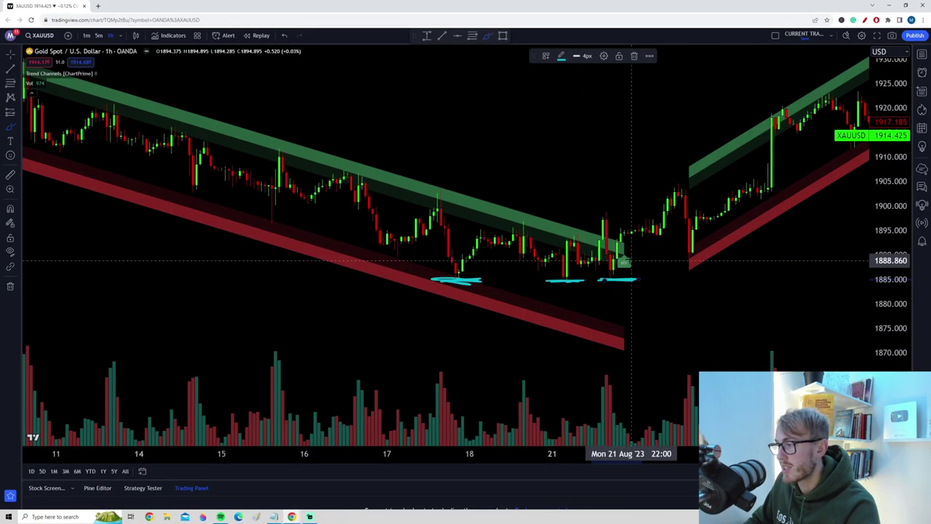
Circle the three underlined swing lows together with the brush, and undo the brush marks around them.
mouse_move(710, 288)
left_mouse_down()
mouse_move(314, 339)
mouse_move(511, 382)
left_mouse_up()
left_click_drag(527, 300, 656, 260)
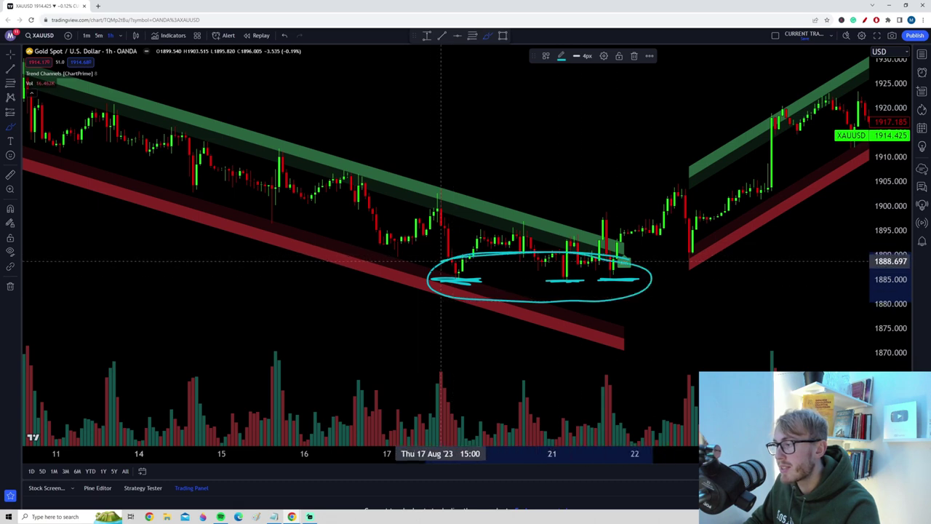
key("ctrl+z")
key("ctrl+z")
key("ctrl+z")
key("ctrl+z")
key("ctrl+z")
key("ctrl+z")
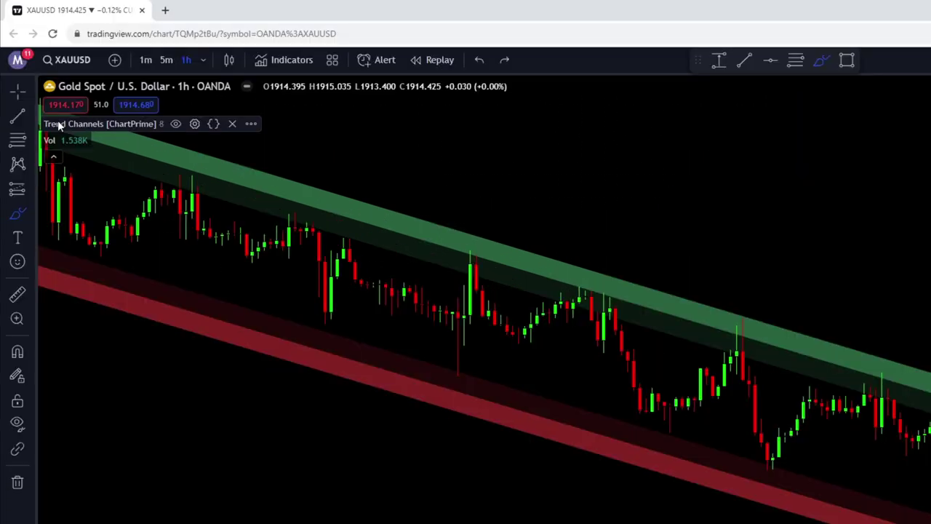
Place a horizontal line along the swing lows near the descending channel's end, at about 1884.856.
left_click(31, 112)
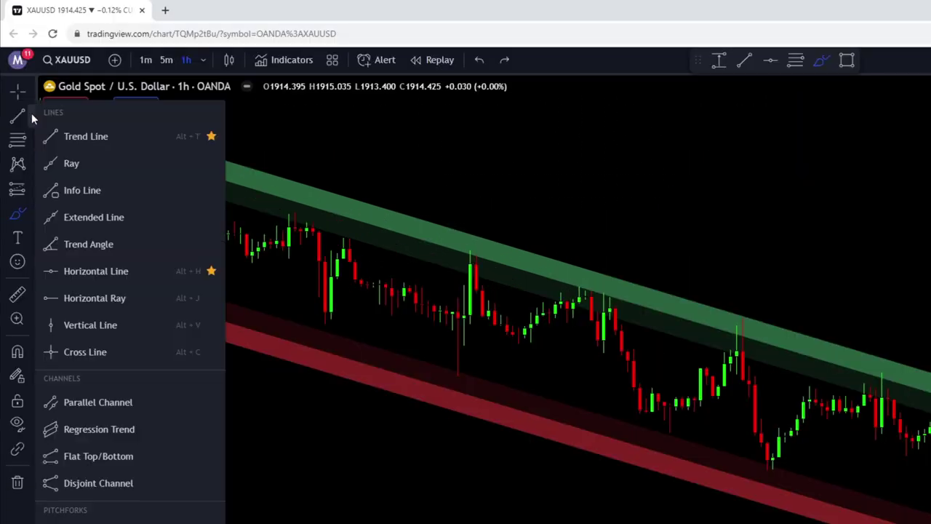
left_click(112, 272)
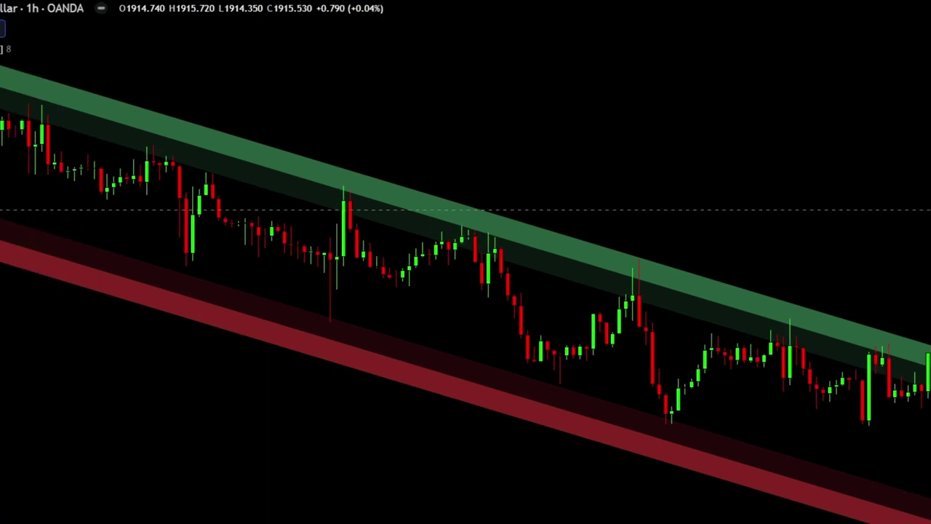
left_click(391, 313)
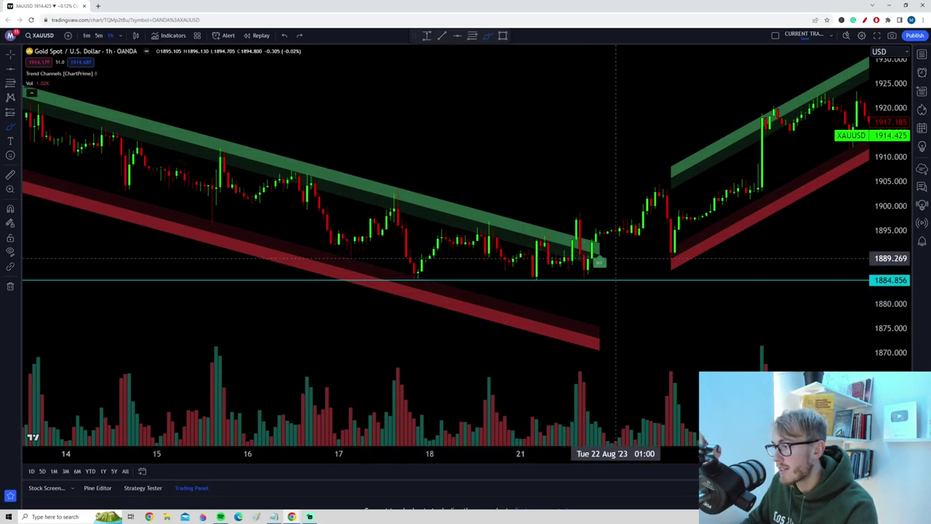
Circle the swing lows resting on the horizontal line with the brush, delete the circle, and circle them again.
mouse_move(616, 258)
left_mouse_down()
mouse_move(416, 256)
mouse_move(509, 298)
mouse_move(547, 255)
mouse_move(434, 295)
left_mouse_up()
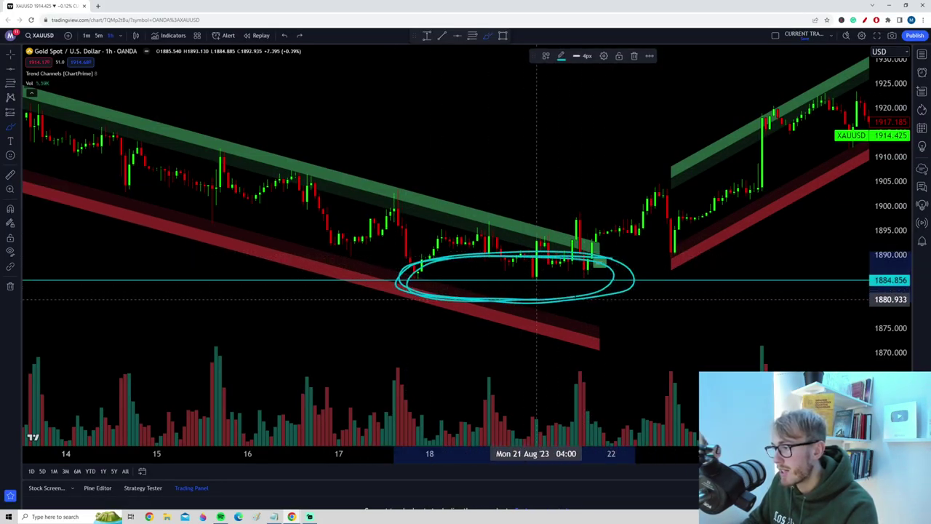
key("Delete")
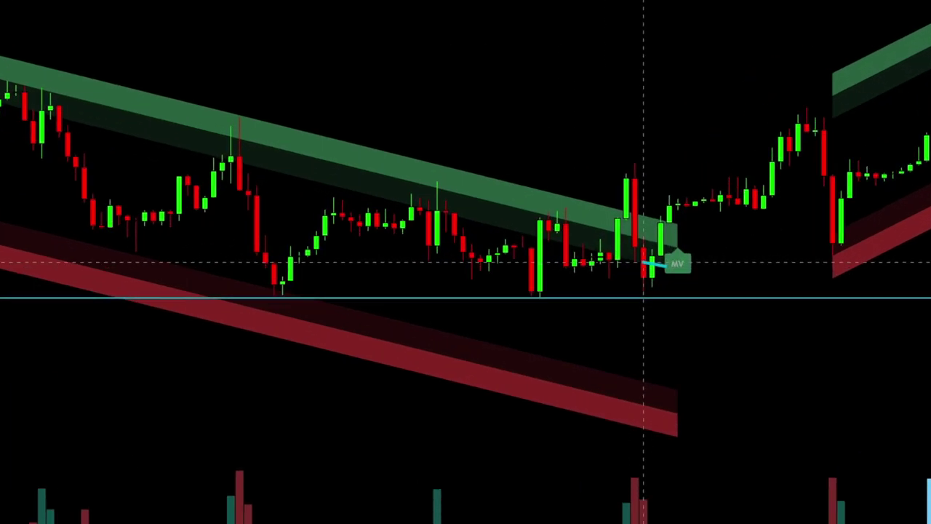
mouse_move(643, 262)
left_mouse_down()
mouse_move(201, 304)
mouse_move(693, 325)
mouse_move(211, 278)
mouse_move(703, 281)
mouse_move(617, 312)
left_mouse_up()
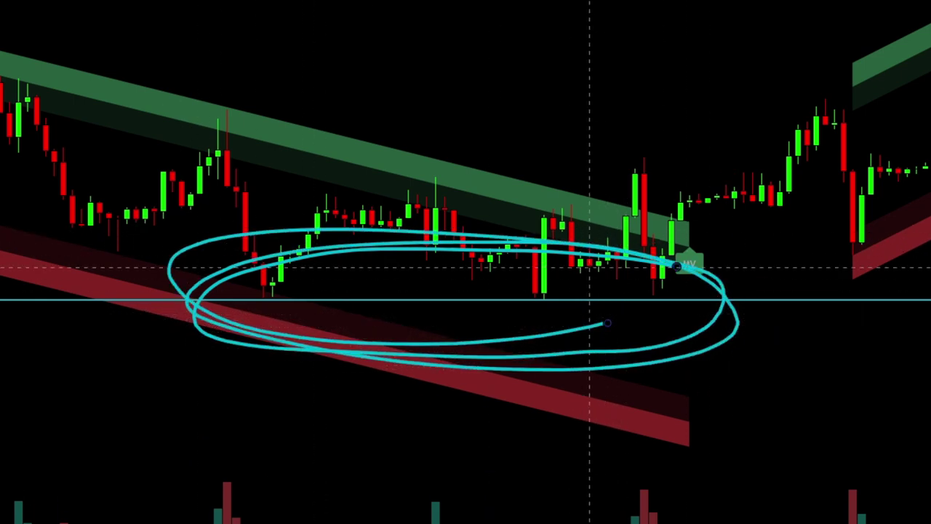
Place a long position at the 21 August breakout candle's close, with entry about 1897.28, target 1905.14 and stop 1889.74.
left_click(26, 119)
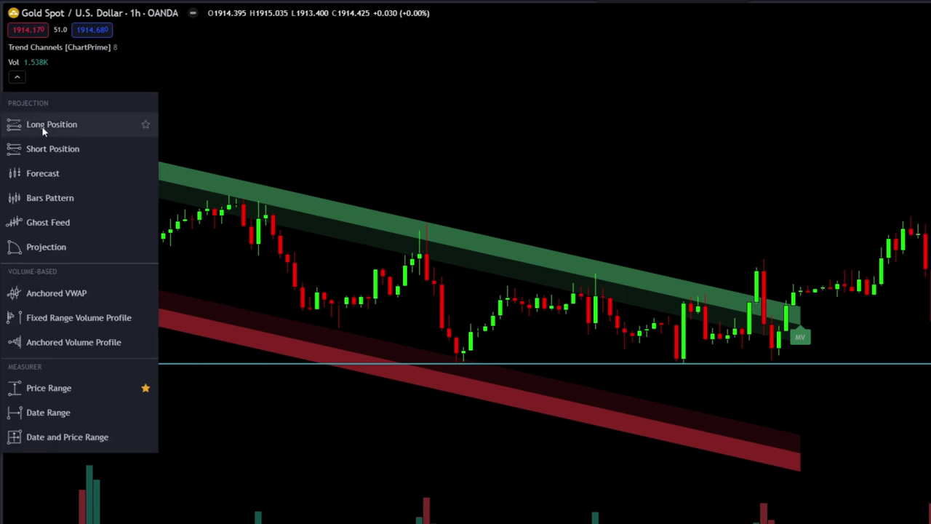
left_click(44, 131)
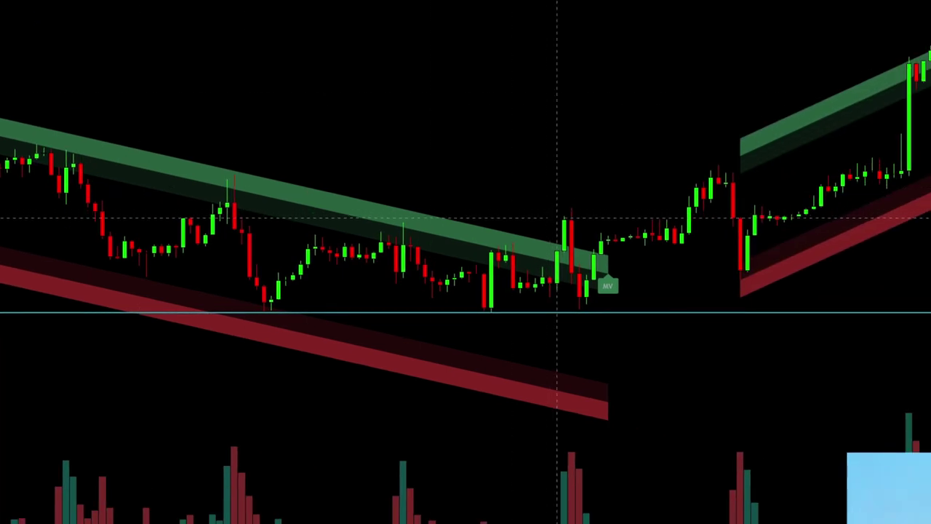
left_click(554, 219)
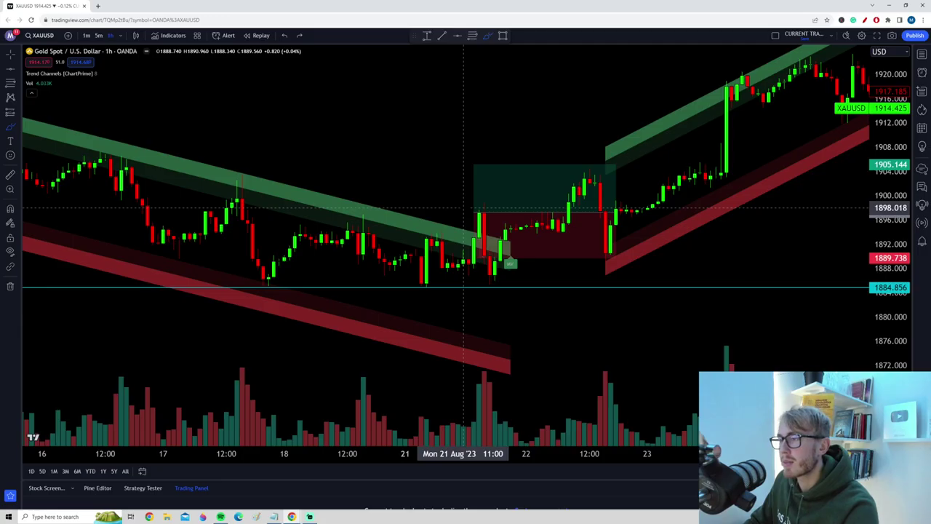
Start a bar replay from the 21 August breakout candle, cutting off all the price action after it.
left_click(262, 36)
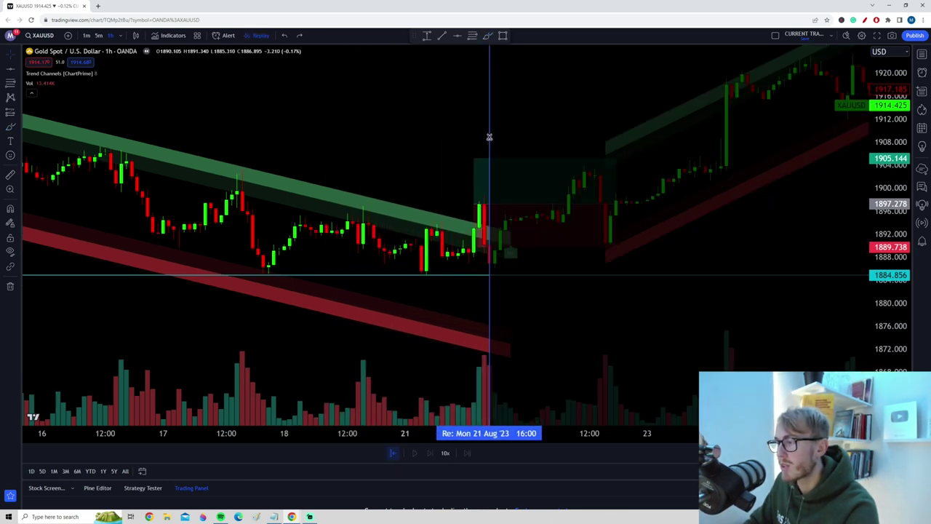
left_click(488, 139)
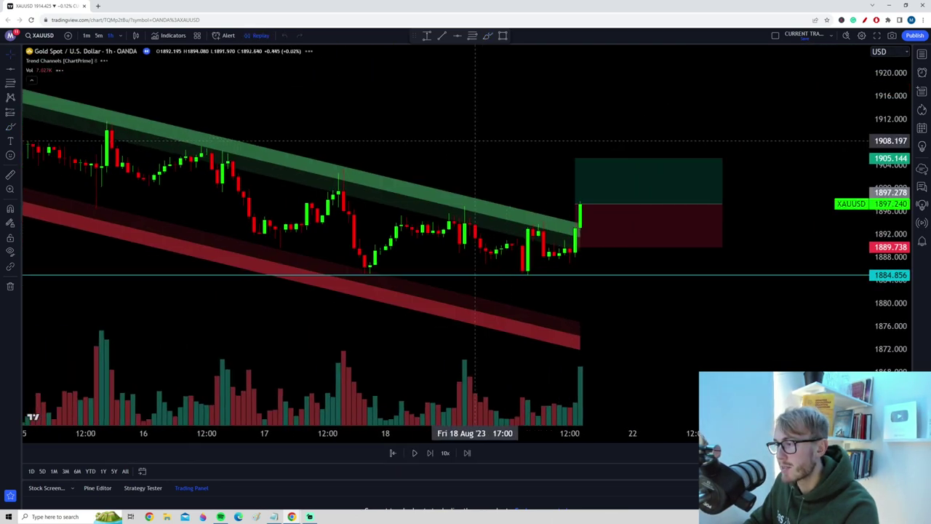
left_click(15, 68)
left_click(43, 68)
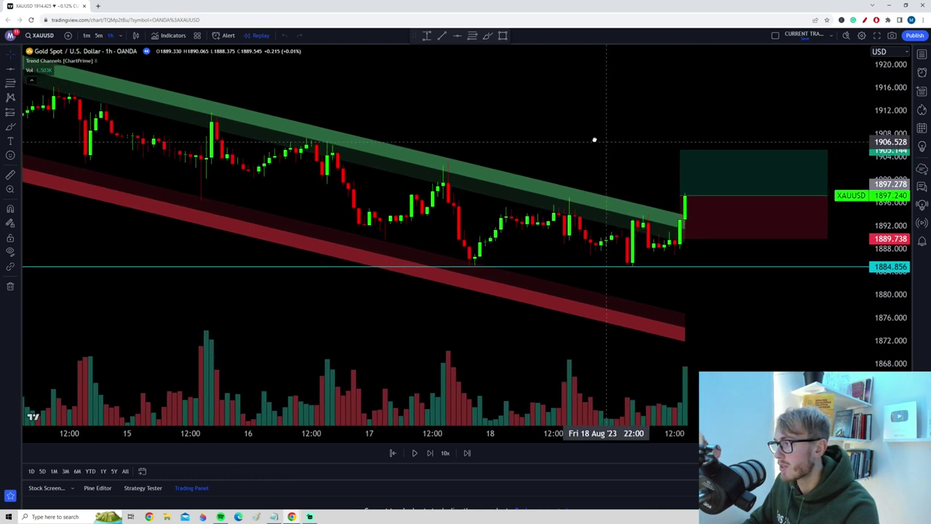
Brush a wavy line and a double circle along the horizontal support line near the breakout candle, and undo the marks.
left_click(687, 238)
mouse_move(443, 232)
left_mouse_down()
mouse_move(50, 322)
mouse_move(688, 283)
mouse_move(104, 254)
mouse_move(507, 307)
left_mouse_up()
key("ctrl+z")
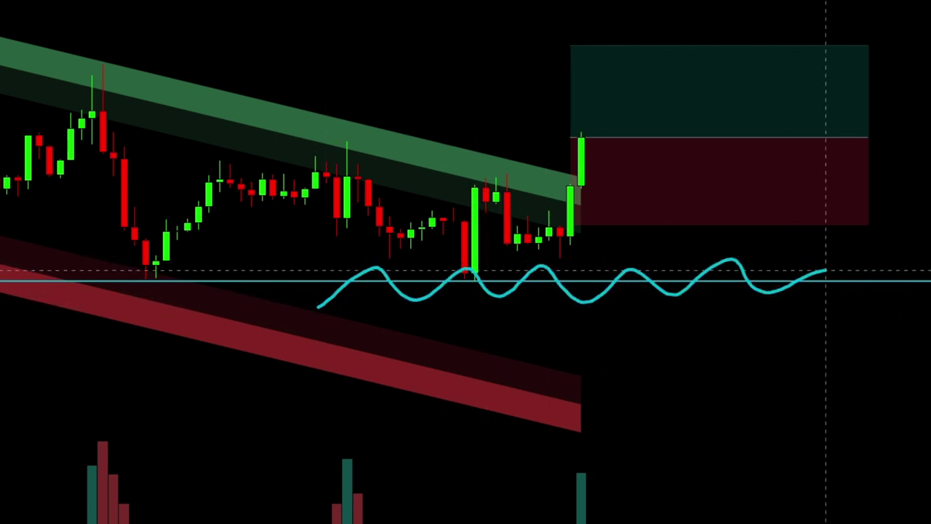
key("ctrl+z")
mouse_move(643, 242)
left_mouse_down()
mouse_move(328, 276)
mouse_move(645, 261)
left_mouse_up()
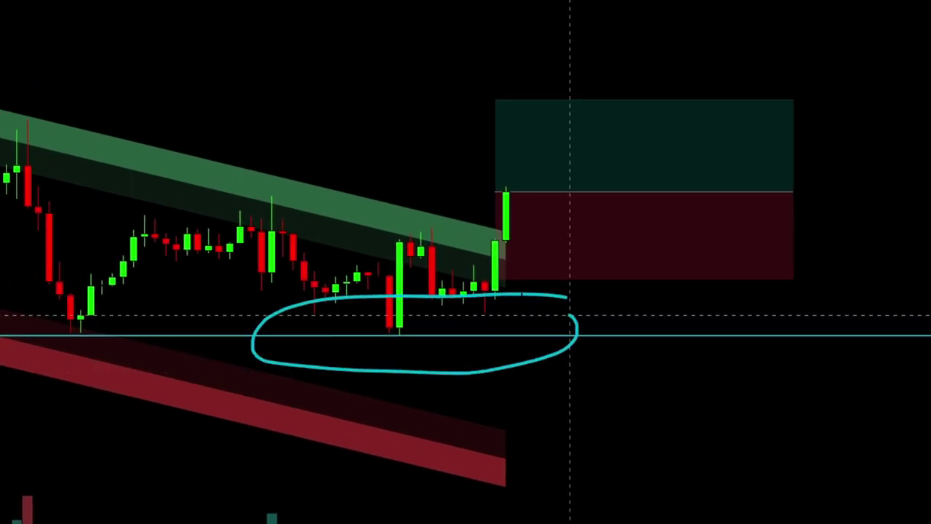
left_click_drag(390, 370, 591, 289)
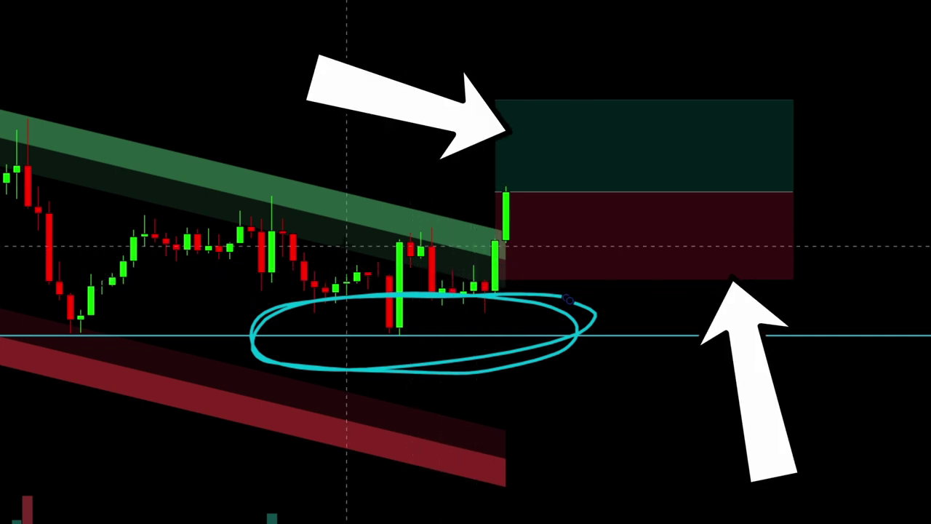
key("ctrl+z")
Circle the swing lows touching the horizontal support line one by one with the brush, and undo the marks.
mouse_move(317, 259)
left_mouse_down()
mouse_move(285, 260)
mouse_move(308, 276)
mouse_move(333, 273)
mouse_move(334, 264)
left_mouse_up()
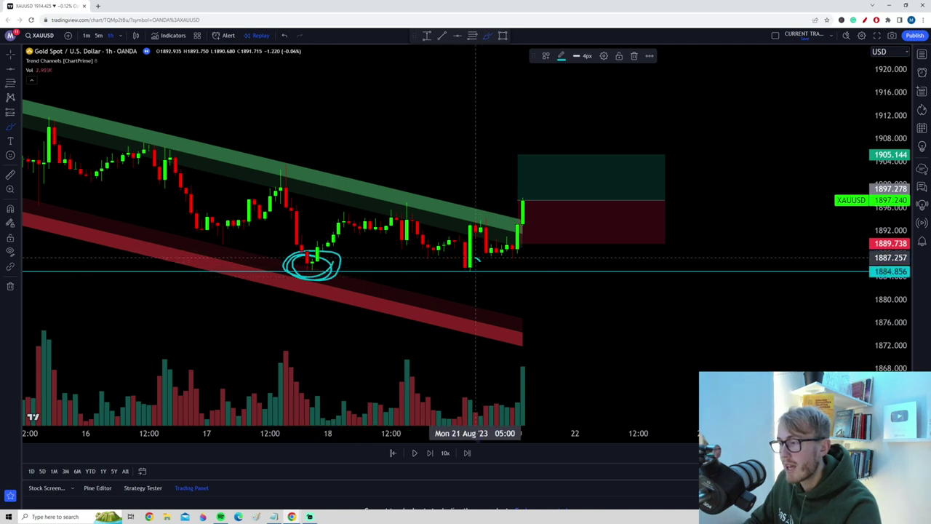
left_click_drag(474, 248, 480, 255)
key("ctrl+z")
key("ctrl+z")
mouse_move(469, 223)
left_mouse_down()
mouse_move(455, 268)
mouse_move(448, 234)
left_mouse_up()
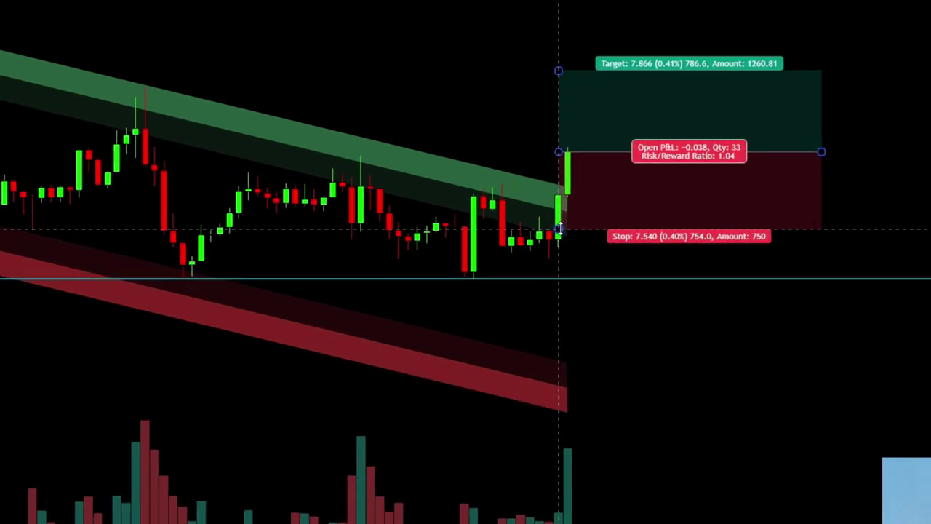
Lower the long position's stop to just under the support line, about 13.43 below entry, and circle the stop area before removing the circle.
left_click_drag(559, 229, 560, 234)
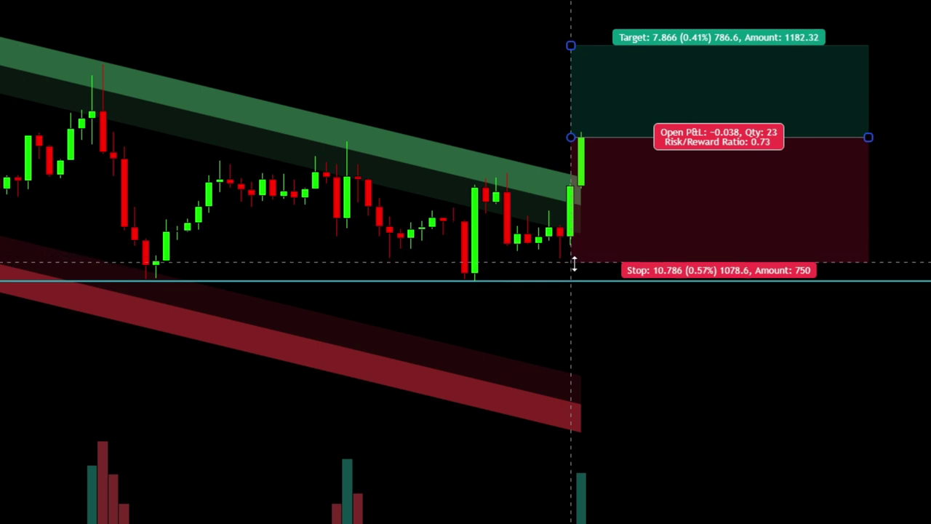
left_click_drag(573, 269, 574, 291)
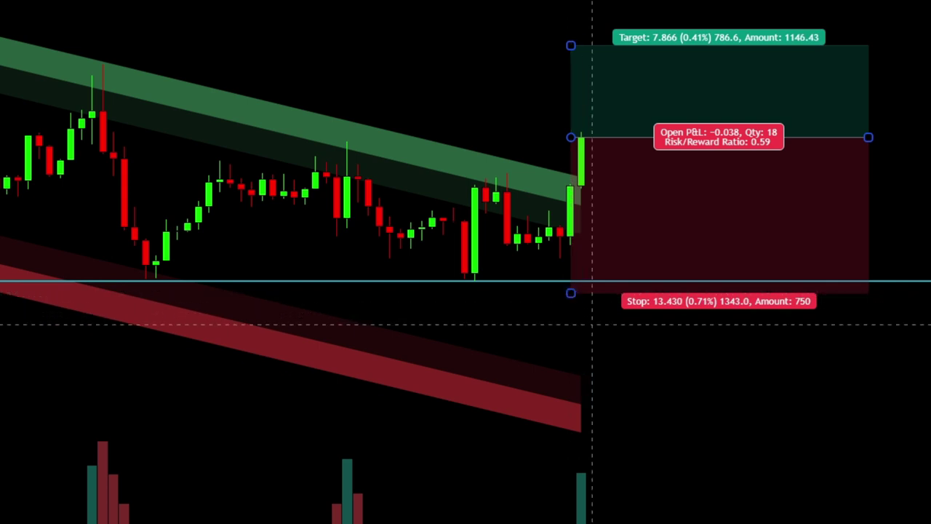
left_click(304, 295)
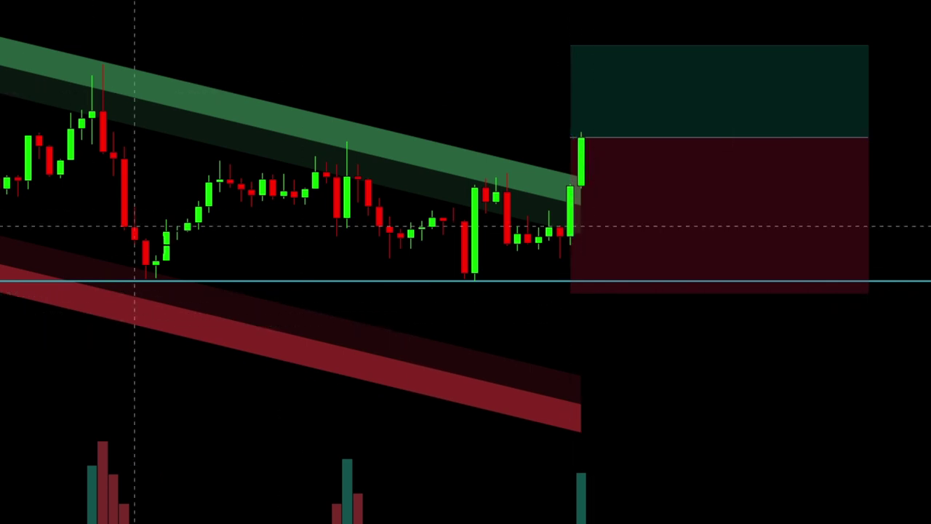
mouse_move(758, 244)
left_mouse_down()
mouse_move(506, 268)
mouse_move(890, 319)
left_mouse_up()
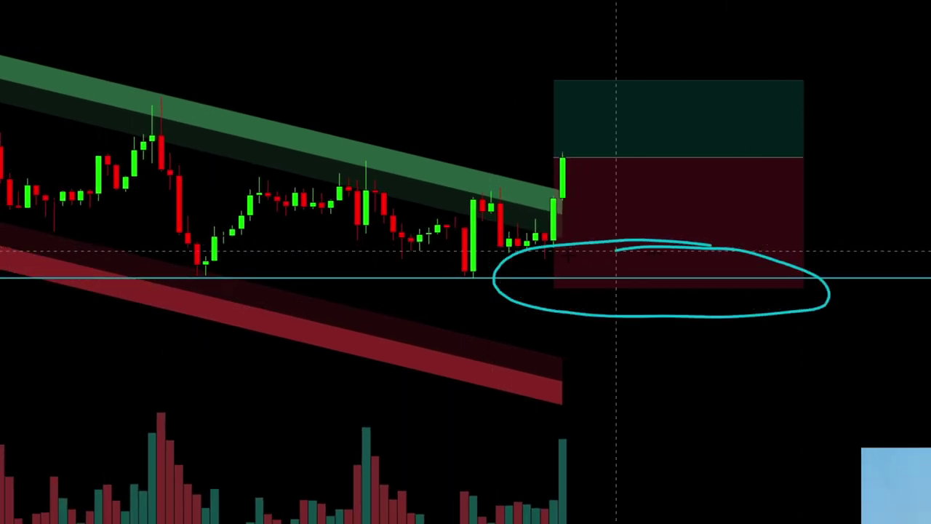
key("Escape")
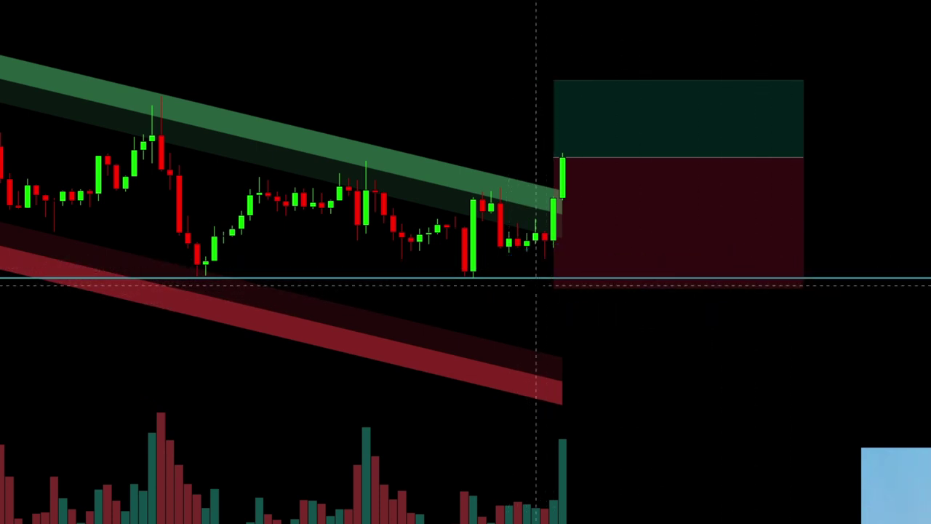
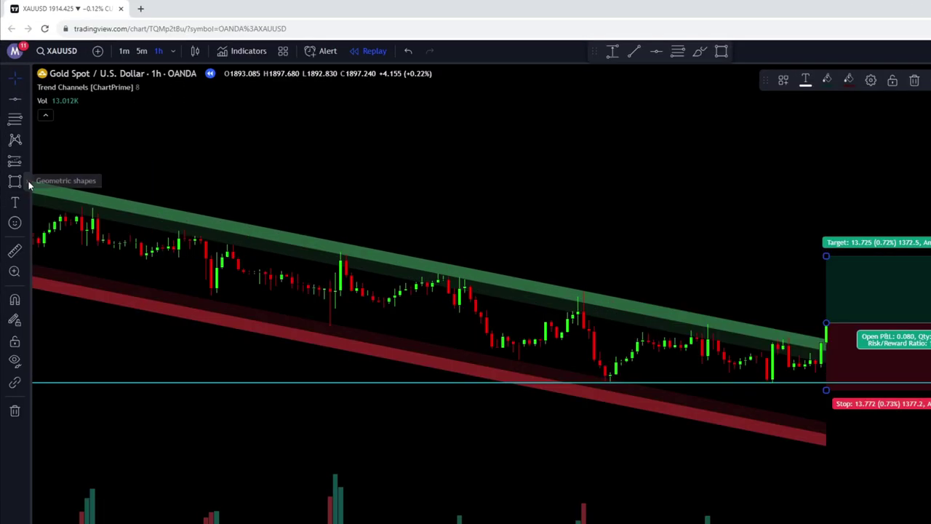
Draw a rectangle over the channel's last down-swing from high to low, and place a copy rising from the breakout candle.
left_click(29, 185)
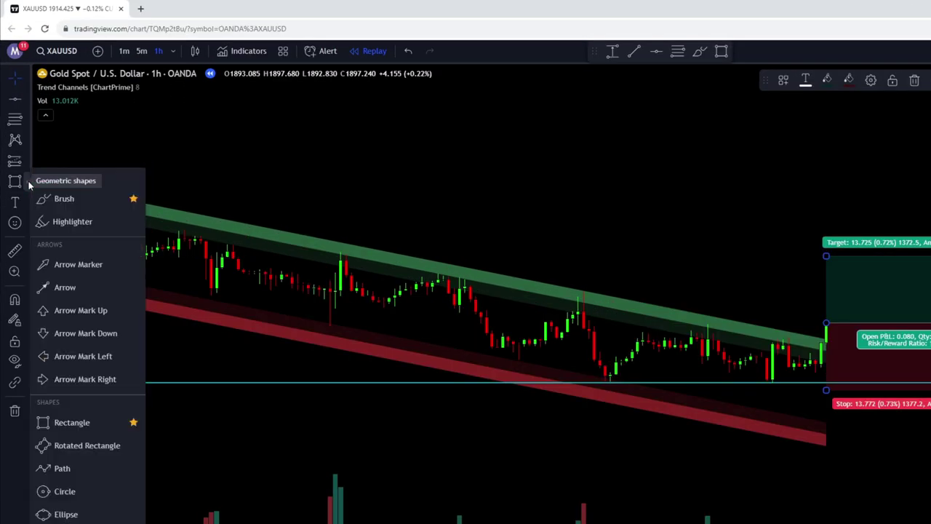
left_click(77, 422)
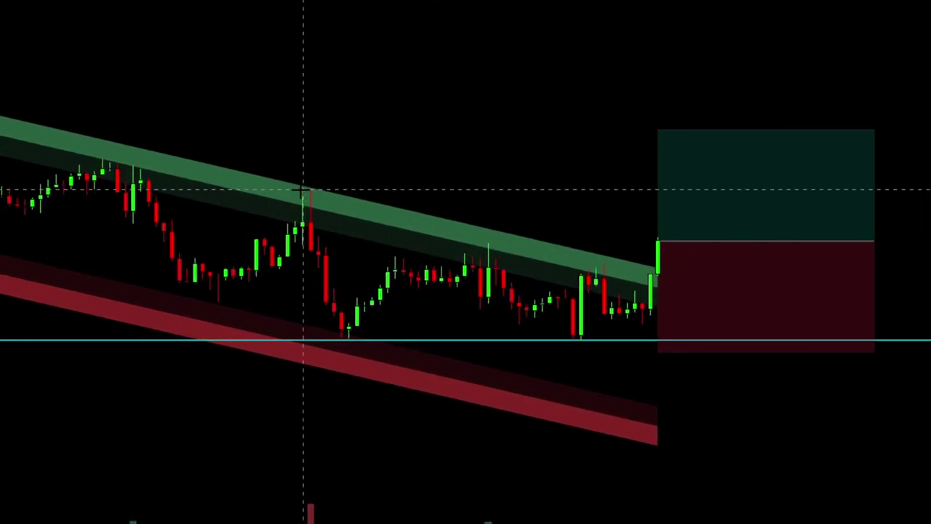
left_click_drag(295, 196, 356, 342)
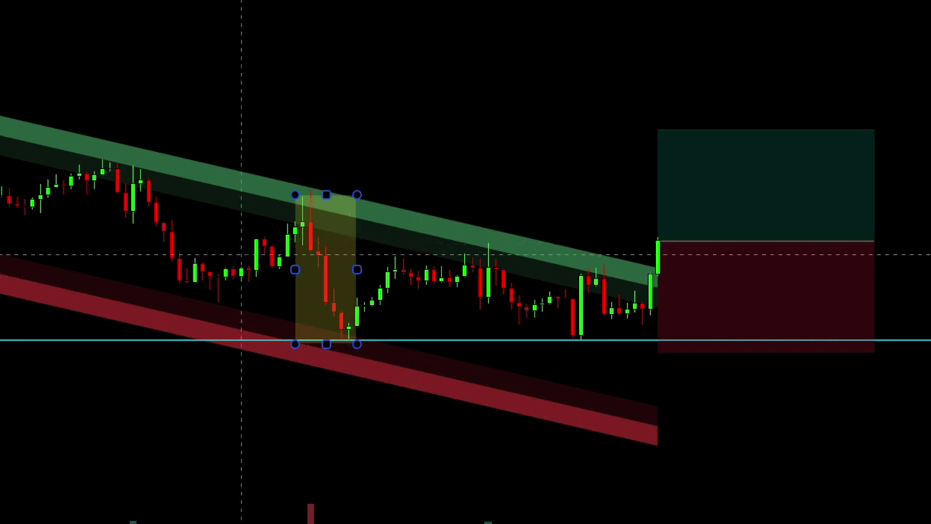
left_click_drag(371, 207, 717, 148)
Raise the long position's target to the copied rectangle's upper edge at about 1911.640, and hide the Trend Channels indicator.
left_click(658, 131)
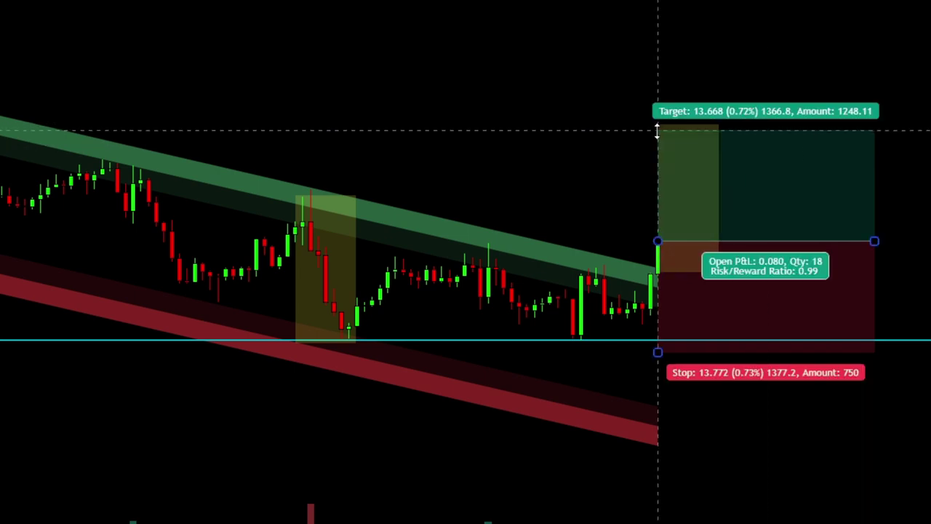
left_click_drag(656, 131, 658, 123)
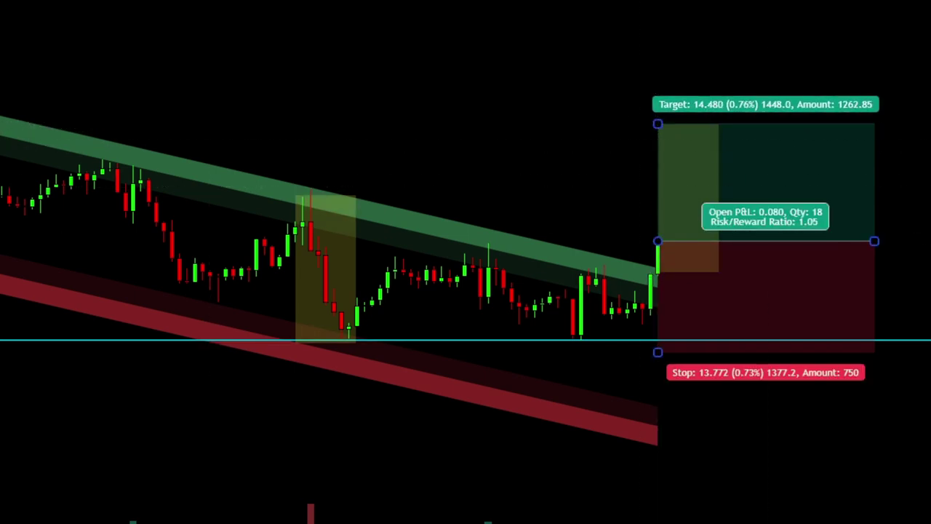
left_click(435, 251)
mouse_move(341, 178)
left_mouse_down()
mouse_move(342, 357)
mouse_move(287, 315)
mouse_move(317, 295)
left_mouse_up()
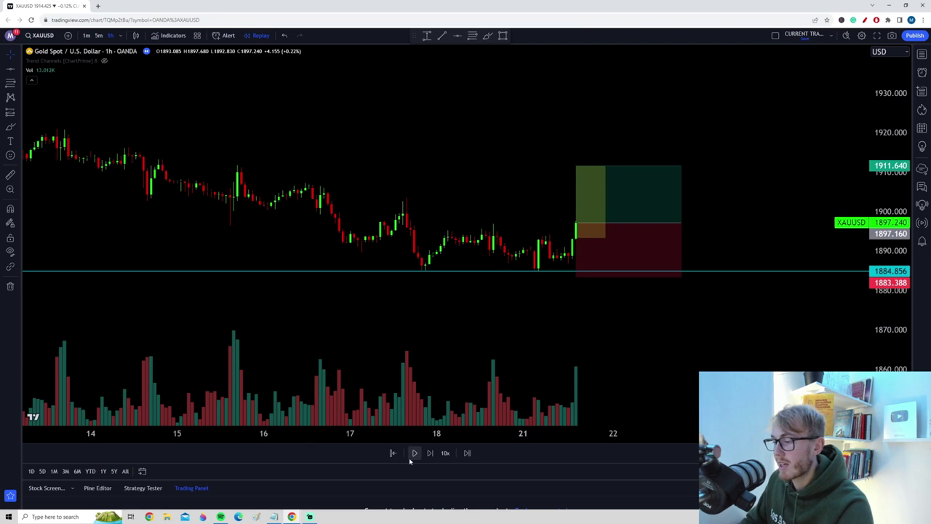
Play the replay until price rises past the target, and brush a horizontal line along the target level across the new candles.
left_click(414, 453)
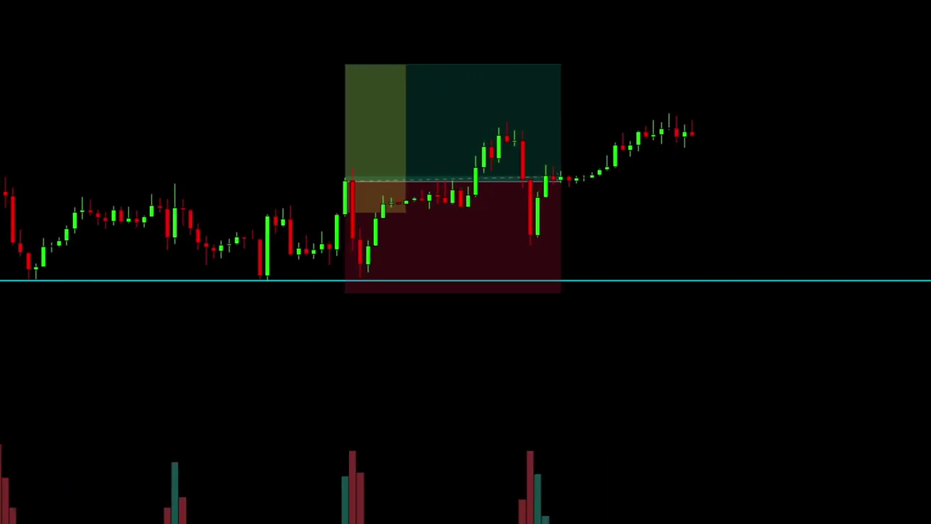
left_click_drag(560, 64, 800, 64)
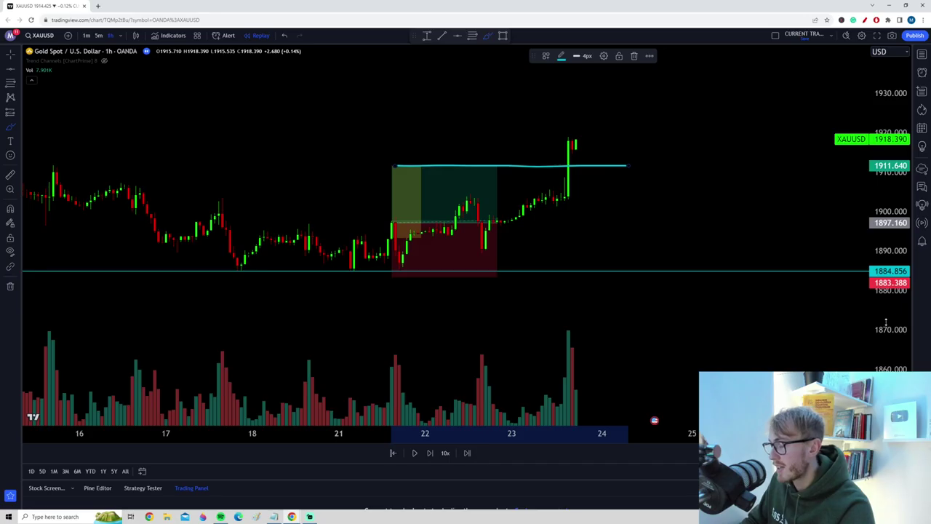
left_click_drag(888, 323, 902, 247)
Brush freehand marks around the long position and its stop area, and undo each of them.
left_click(18, 128)
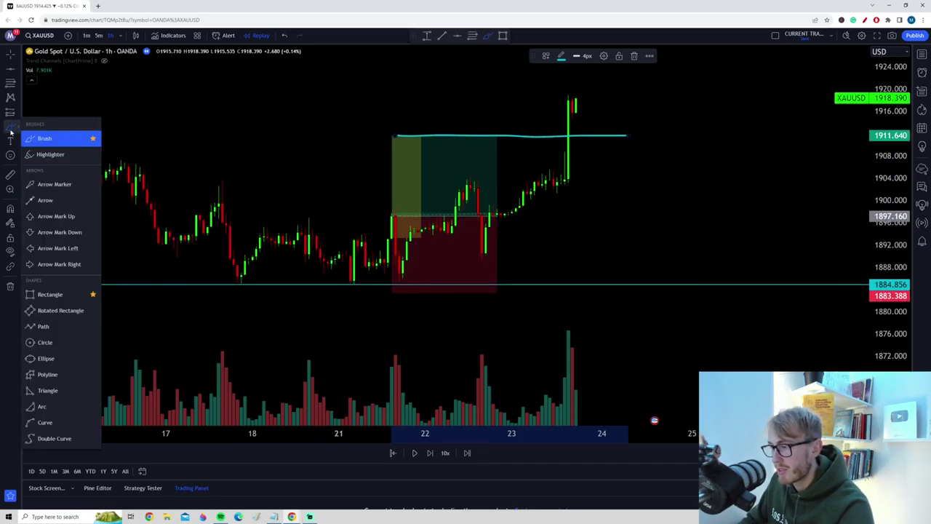
scroll(419, 193, "down", 1)
left_click(413, 193)
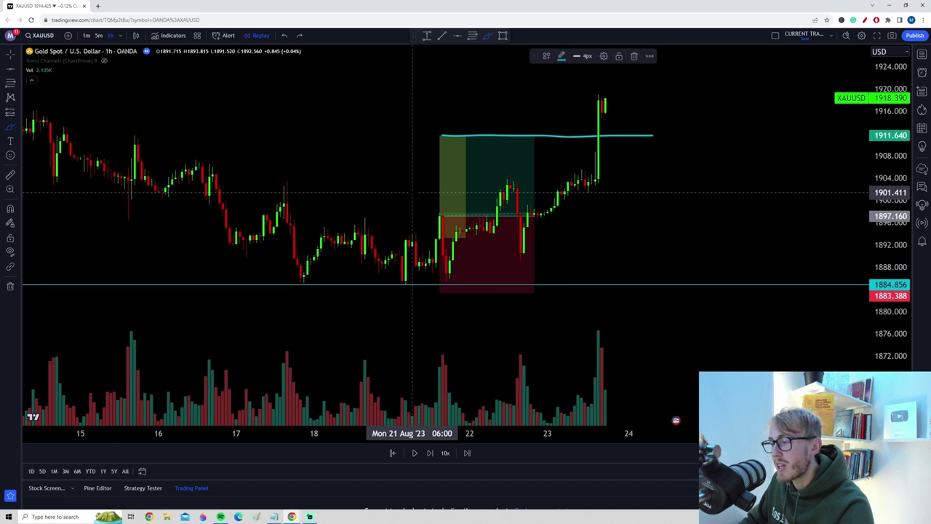
mouse_move(412, 192)
left_mouse_down()
mouse_move(433, 204)
mouse_move(538, 327)
mouse_move(552, 294)
left_mouse_up()
key("ctrl+z")
mouse_move(424, 191)
left_mouse_down()
mouse_move(493, 260)
mouse_move(495, 308)
left_mouse_up()
key("ctrl+z")
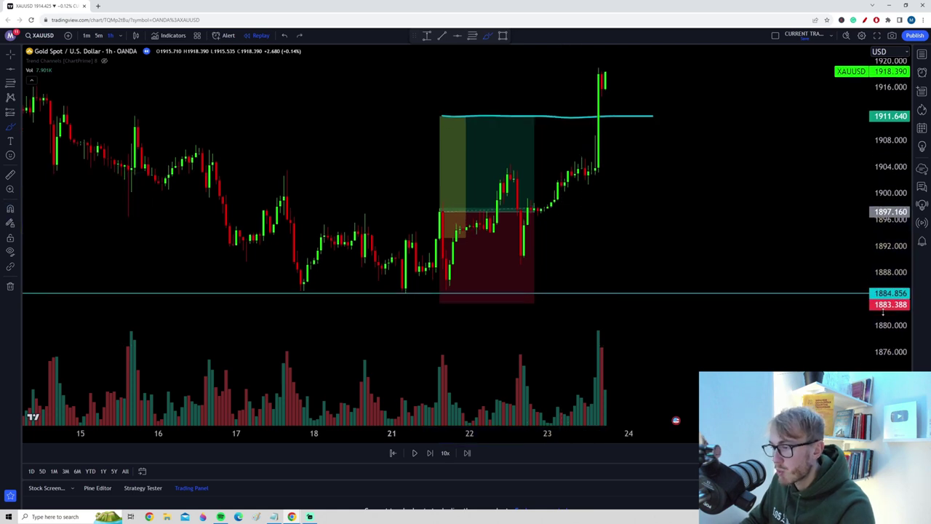
mouse_move(489, 283)
left_mouse_down()
mouse_move(302, 282)
mouse_move(422, 315)
mouse_move(539, 307)
left_mouse_up()
key("ctrl+z")
key("ctrl+z")
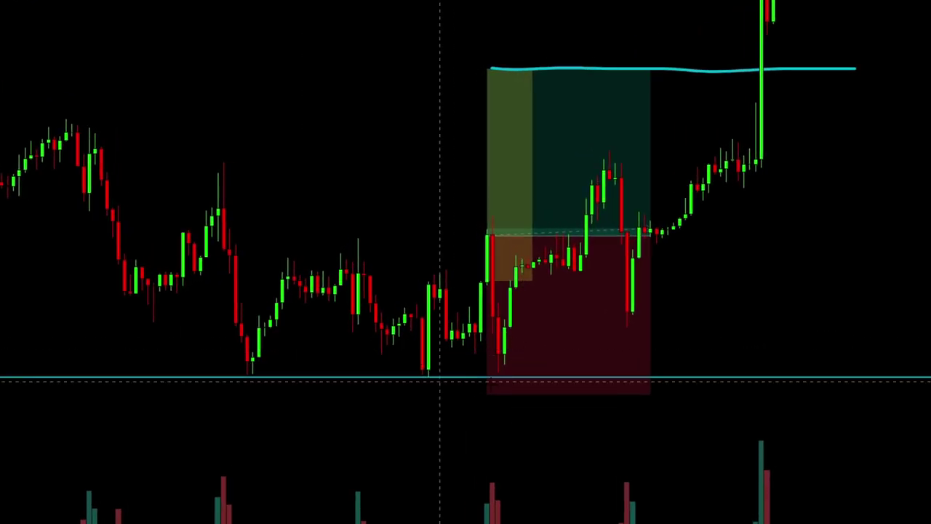
Circle the pullback low just above the support line after the entry with the brush, and undo the marks.
mouse_move(516, 357)
left_mouse_down()
mouse_move(534, 357)
mouse_move(461, 355)
mouse_move(557, 245)
mouse_move(526, 232)
left_mouse_up()
key("ctrl+z")
key("ctrl+z")
mouse_move(518, 345)
left_mouse_down()
mouse_move(561, 381)
mouse_move(464, 367)
left_mouse_up()
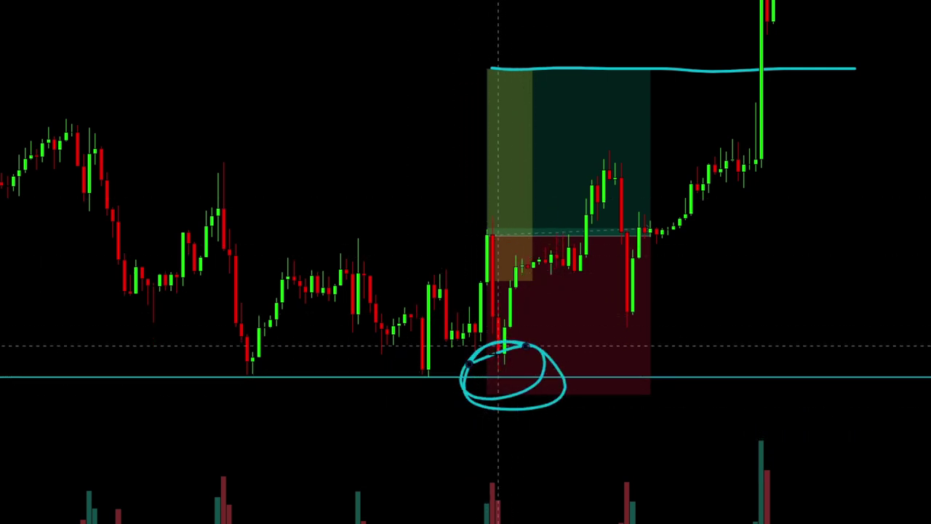
key("ctrl+z")
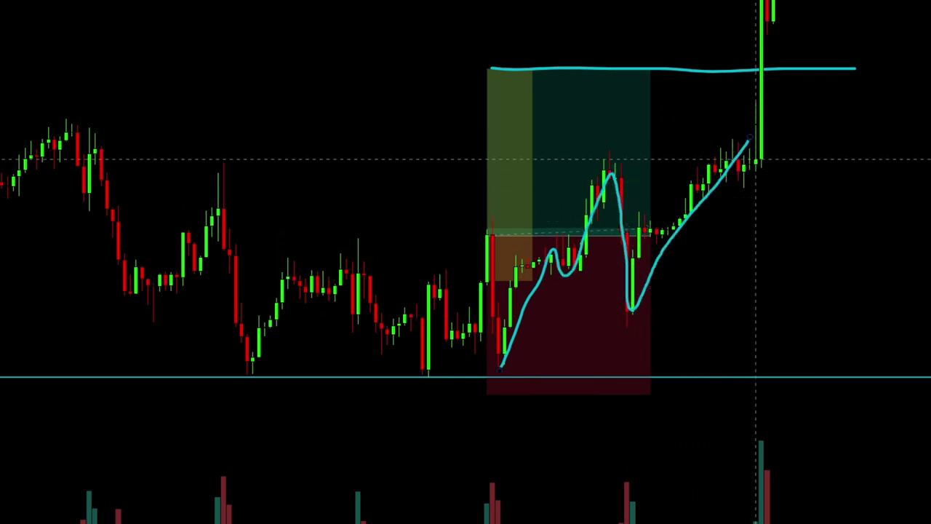
Undo the traced path of the price rise and circle the brushed target line with the brush.
key("ctrl+z")
mouse_move(783, 52)
left_mouse_down()
mouse_move(728, 102)
mouse_move(405, 62)
mouse_move(364, 82)
left_mouse_up()
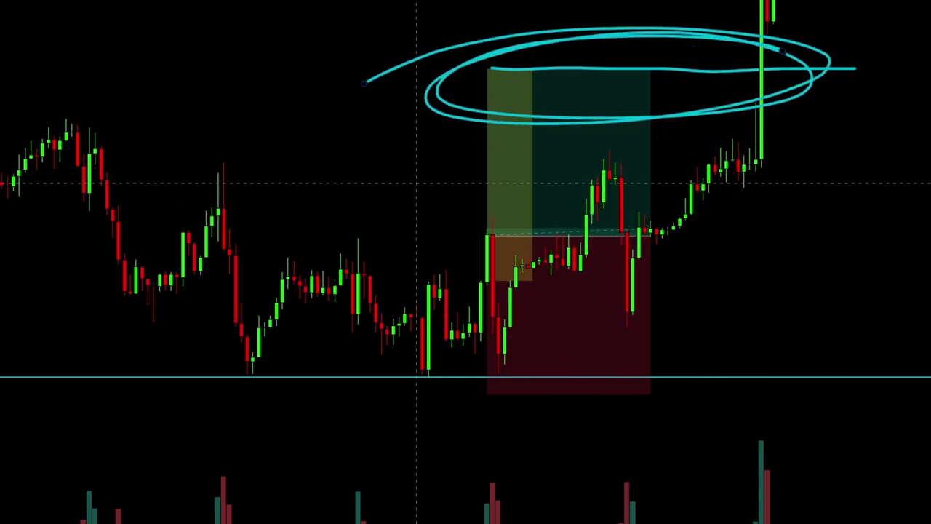